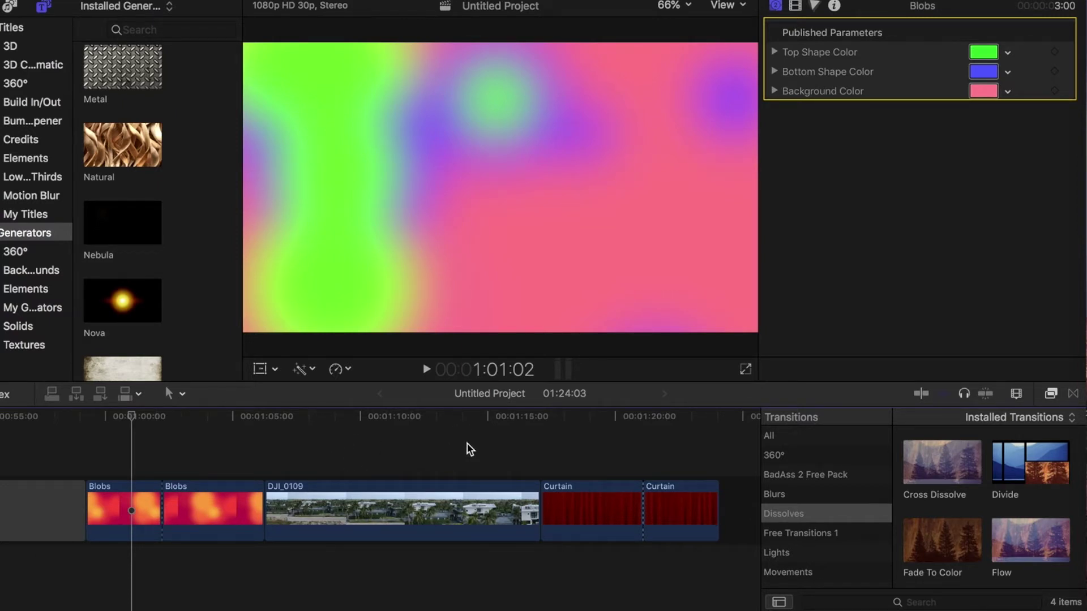
Check each Blobs clip's colours in the Inspector; the second uses cyan, magenta and navy
{"action": "left_click", "coordinate": [132, 413]}
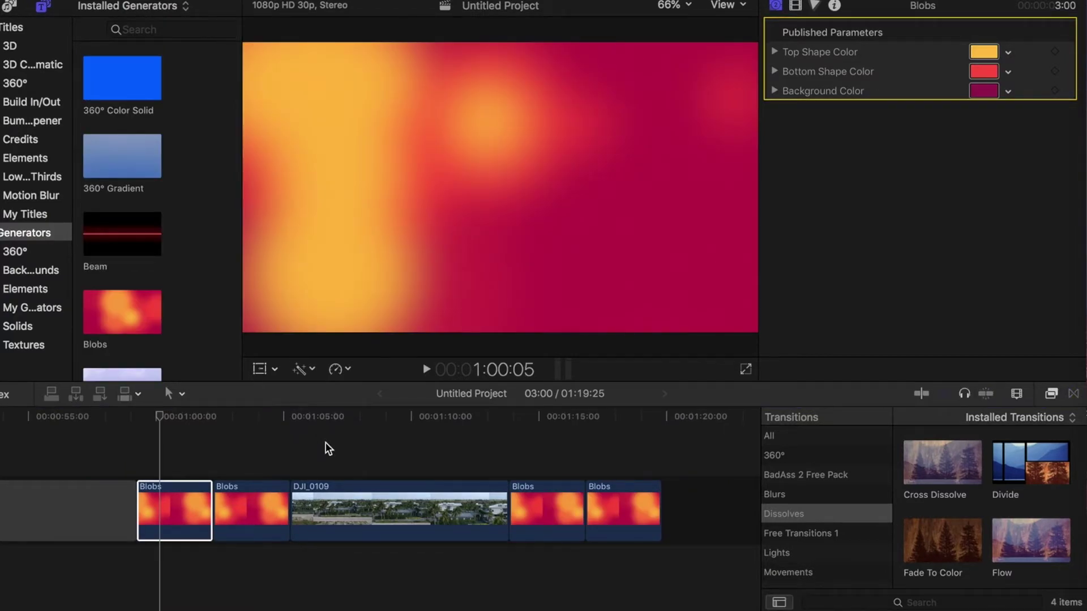
{"action": "left_click", "coordinate": [159, 414]}
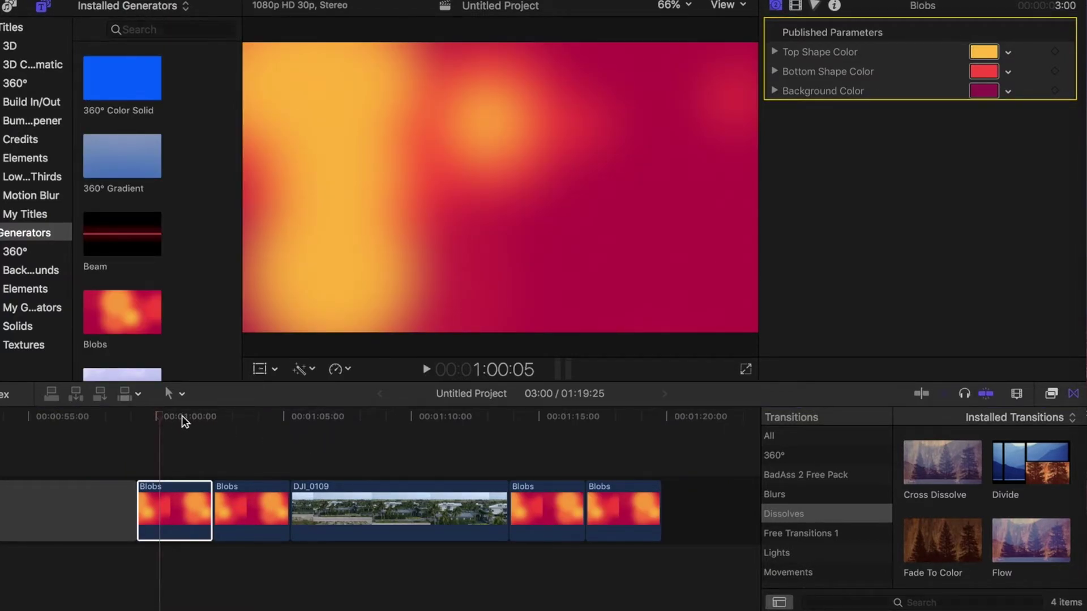
{"action": "left_click", "coordinate": [175, 485]}
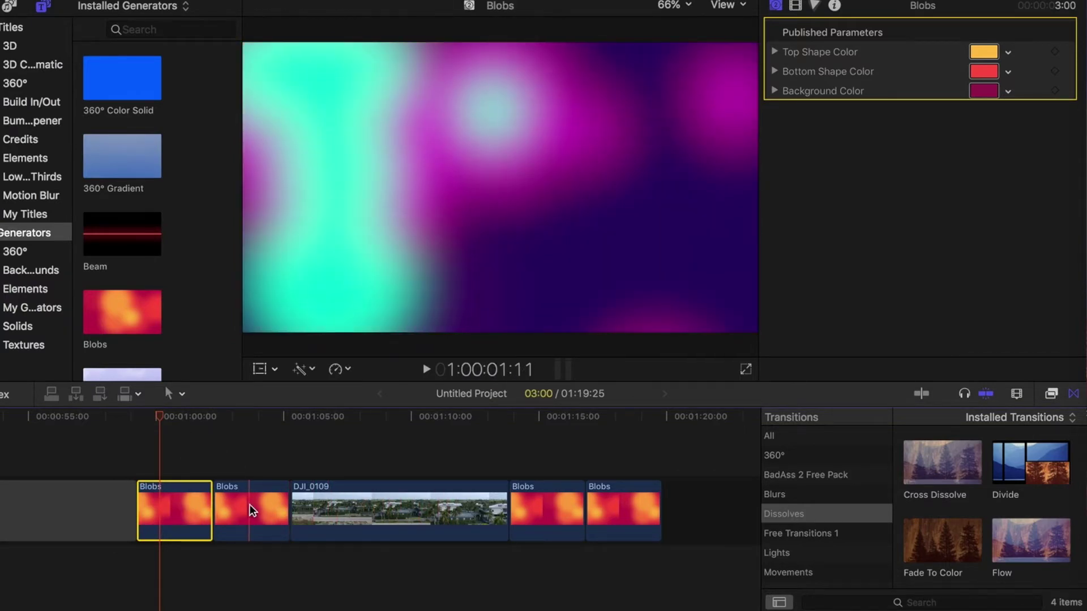
{"action": "left_click", "coordinate": [250, 505]}
{"action": "left_click", "coordinate": [171, 503]}
{"action": "left_click", "coordinate": [239, 497]}
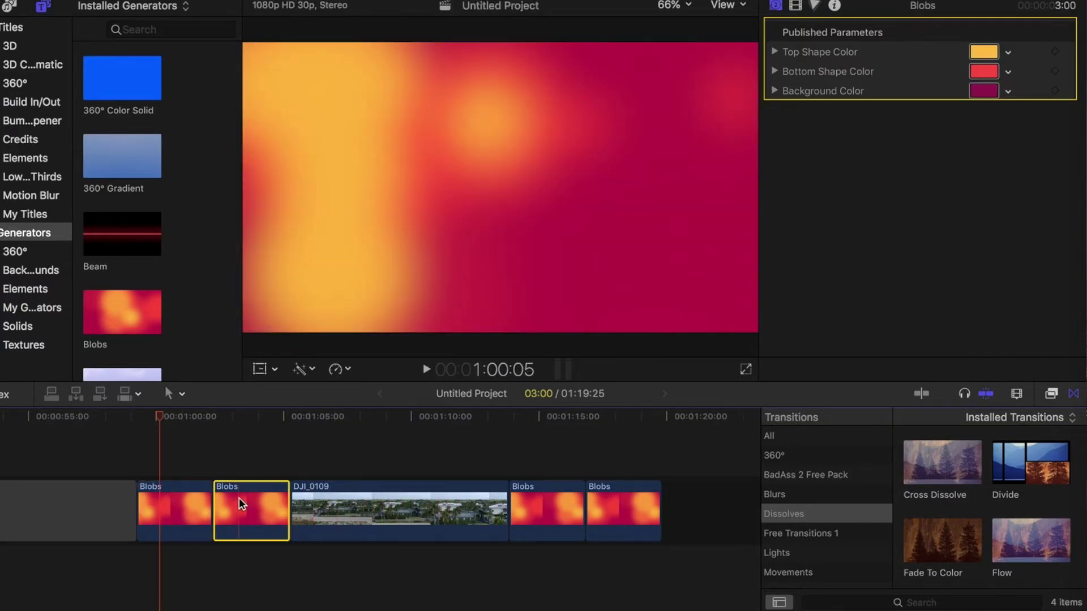
{"action": "left_click", "coordinate": [566, 500]}
{"action": "left_click", "coordinate": [633, 503]}
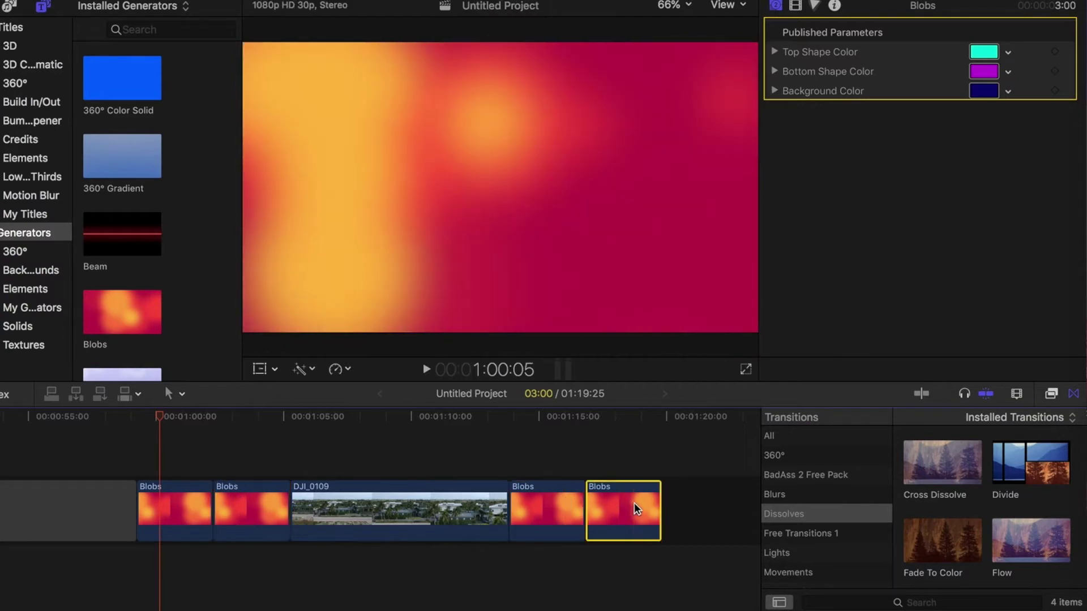
Scrub through the opening Blobs backgrounds and the DJI_0109 drone clip to the closing Blobs
{"action": "left_click_drag", "start_coordinate": [159, 419], "coordinate": [251, 423]}
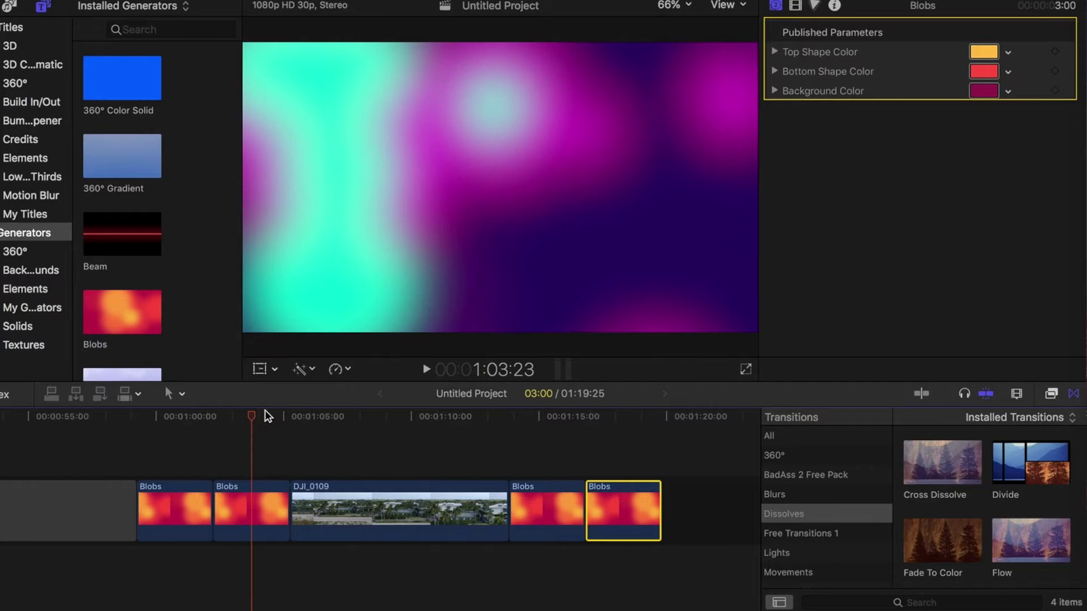
{"action": "left_click", "coordinate": [250, 501]}
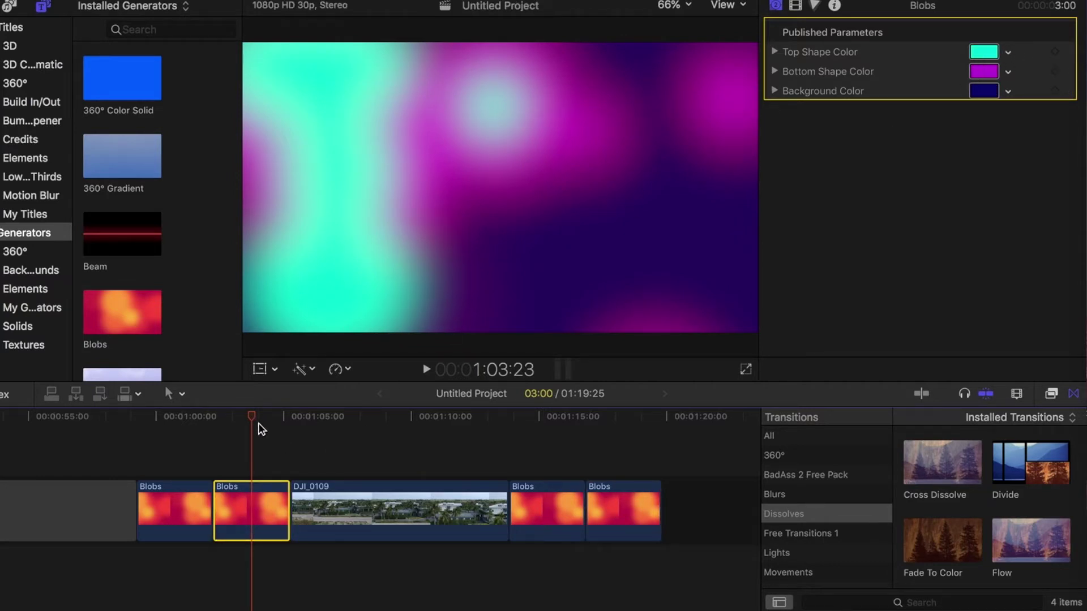
{"action": "left_click_drag", "start_coordinate": [251, 415], "coordinate": [142, 443]}
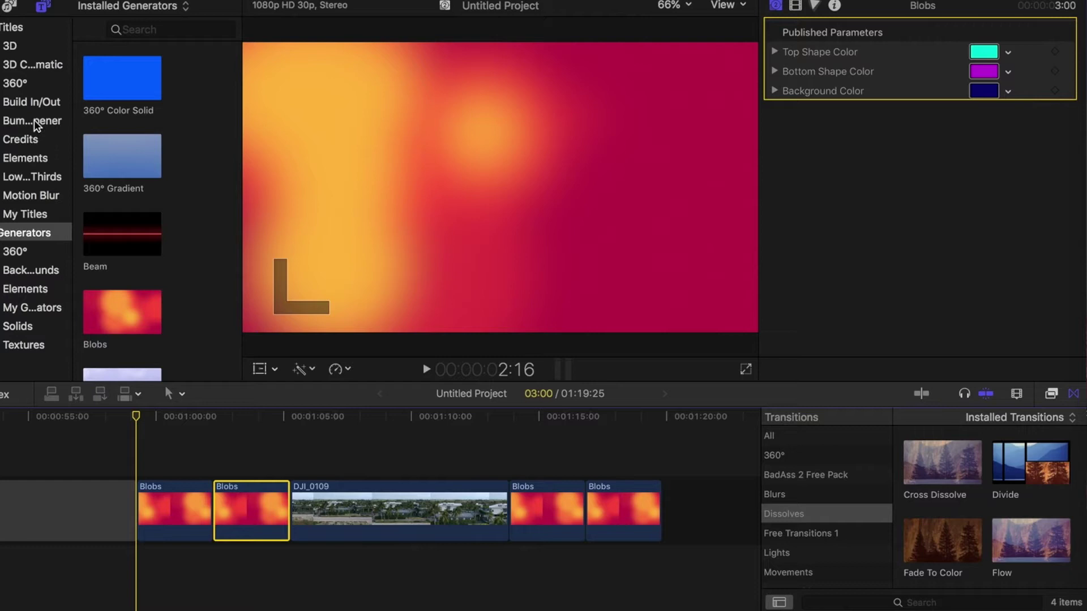
Place the Fly through title from My Titles above the opening Blobs clips
{"action": "left_click", "coordinate": [25, 214]}
{"action": "left_click", "coordinate": [113, 156]}
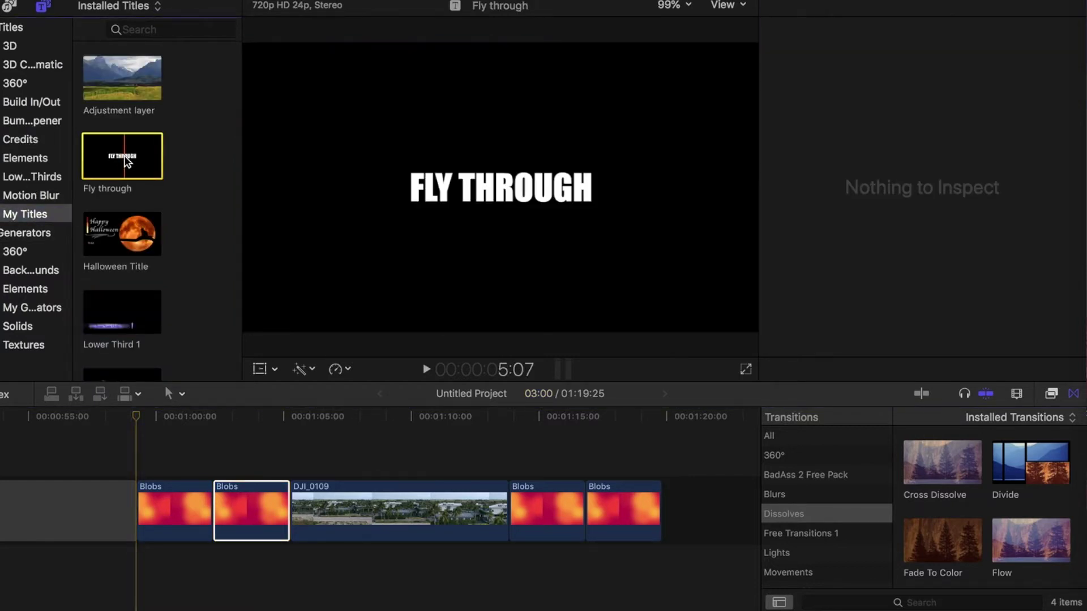
{"action": "left_click_drag", "start_coordinate": [114, 156], "coordinate": [195, 413]}
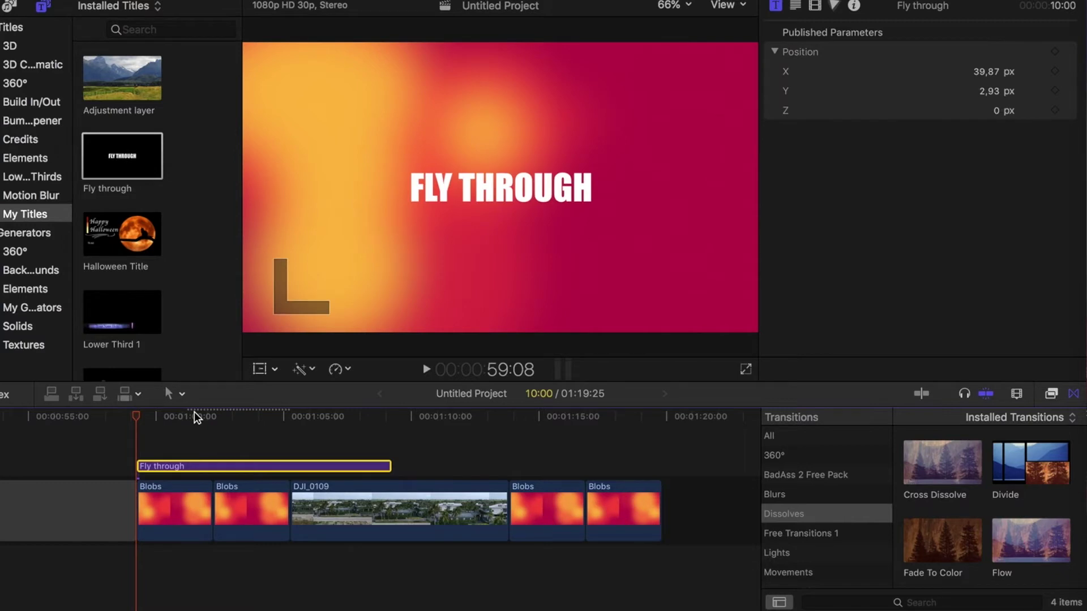
Set the title's Blend Mode to Stencil Alpha and preview it over the Blobs
{"action": "left_click", "coordinate": [816, 8]}
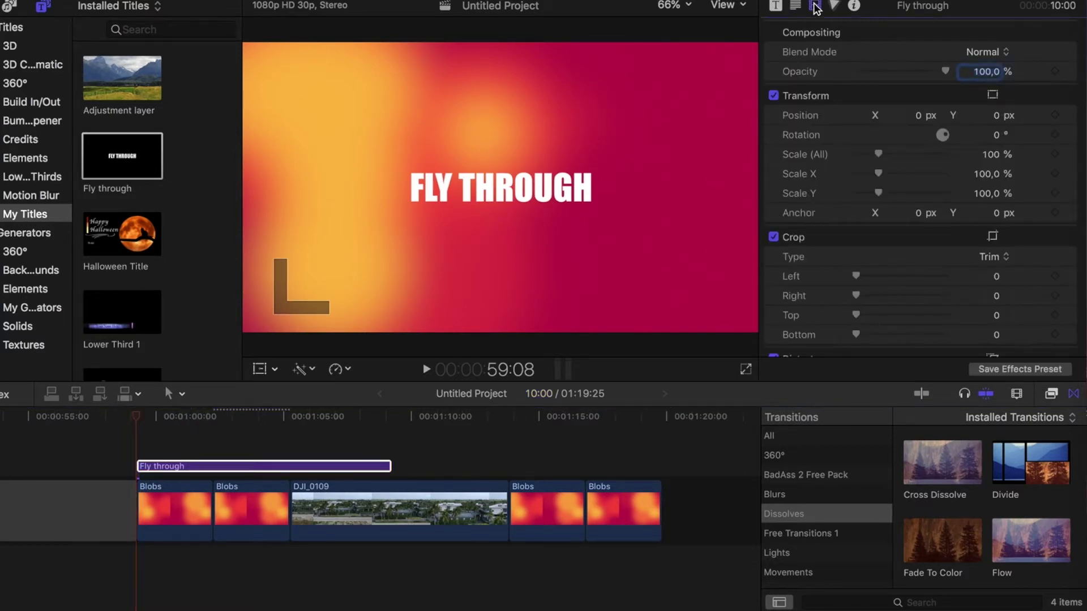
{"action": "left_click", "coordinate": [979, 54]}
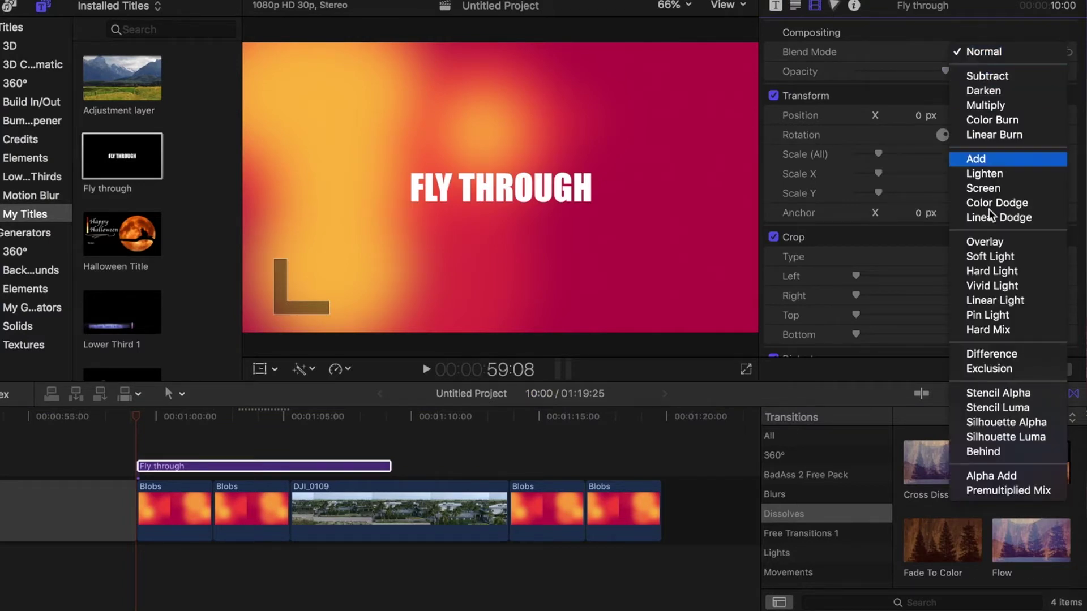
{"action": "left_click", "coordinate": [992, 392]}
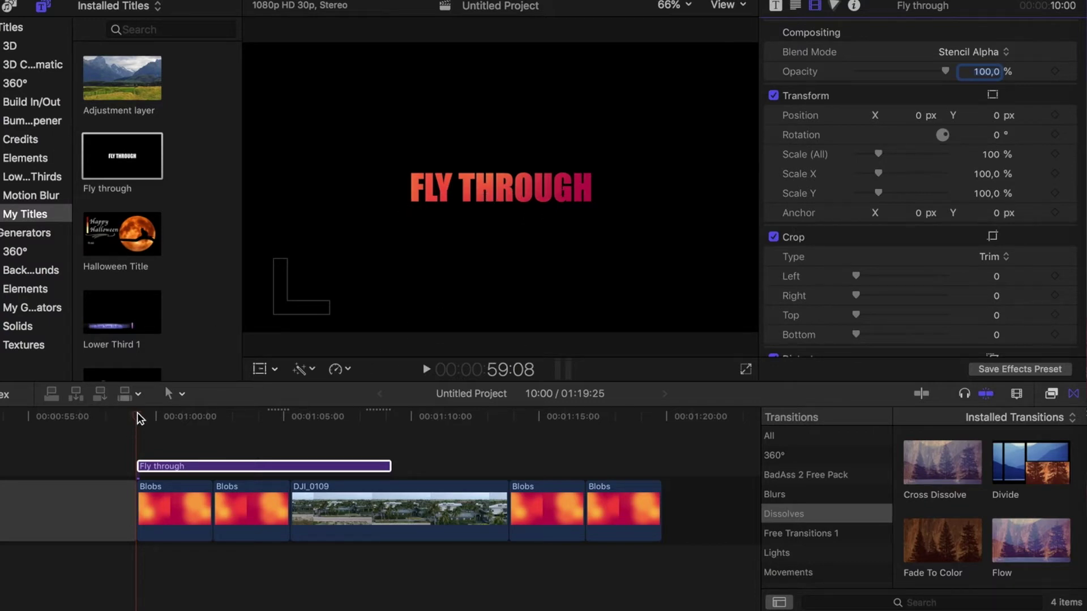
{"action": "left_click_drag", "start_coordinate": [138, 416], "coordinate": [166, 425]}
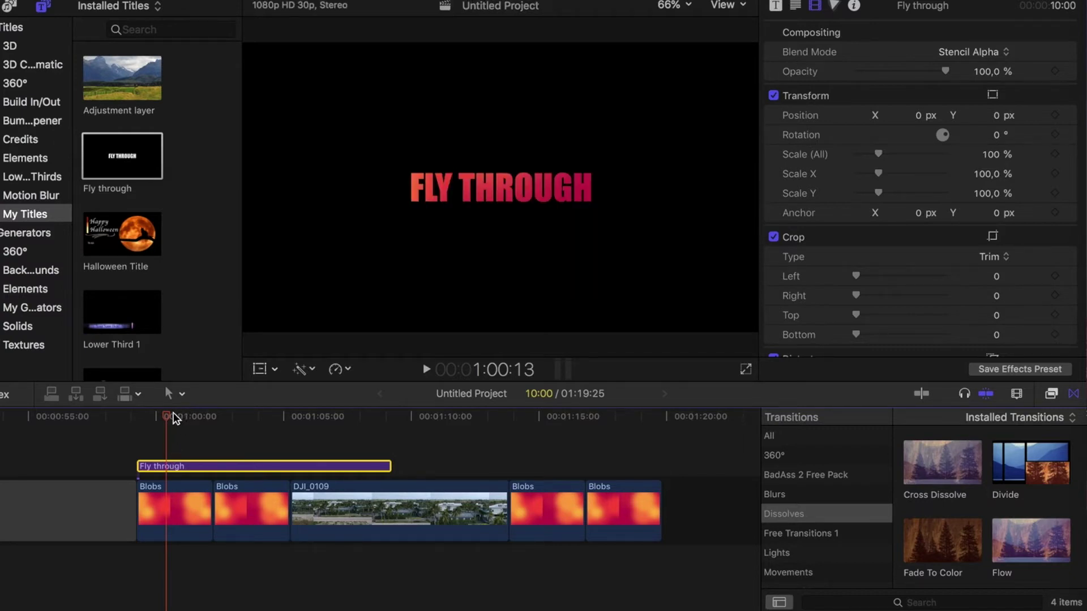
Add a Position keyframe at the start of the Fly through title
{"action": "left_click_drag", "start_coordinate": [171, 418], "coordinate": [144, 418]}
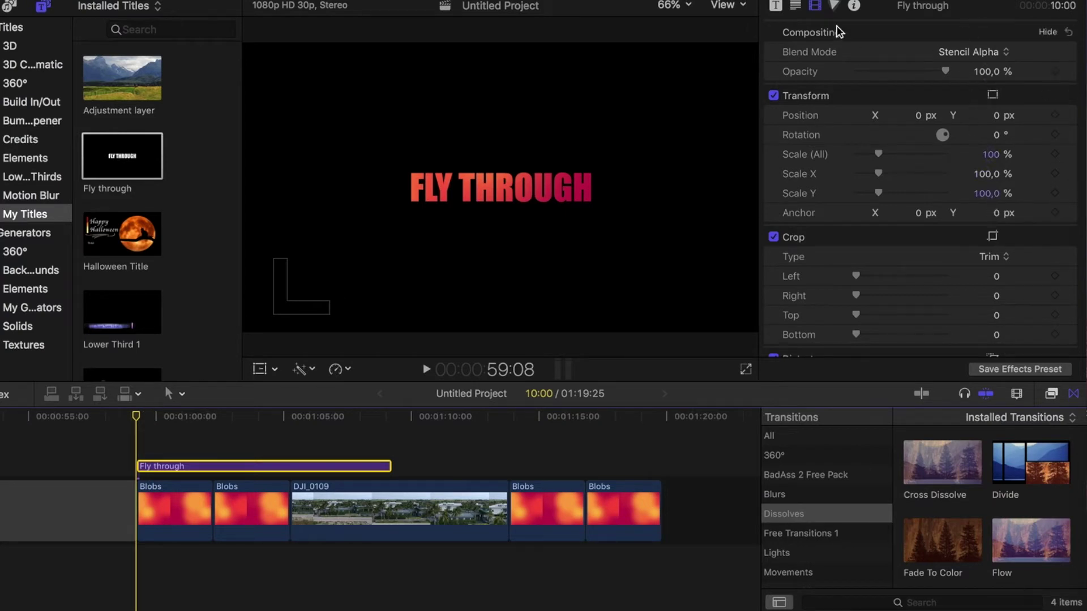
{"action": "left_click", "coordinate": [777, 6]}
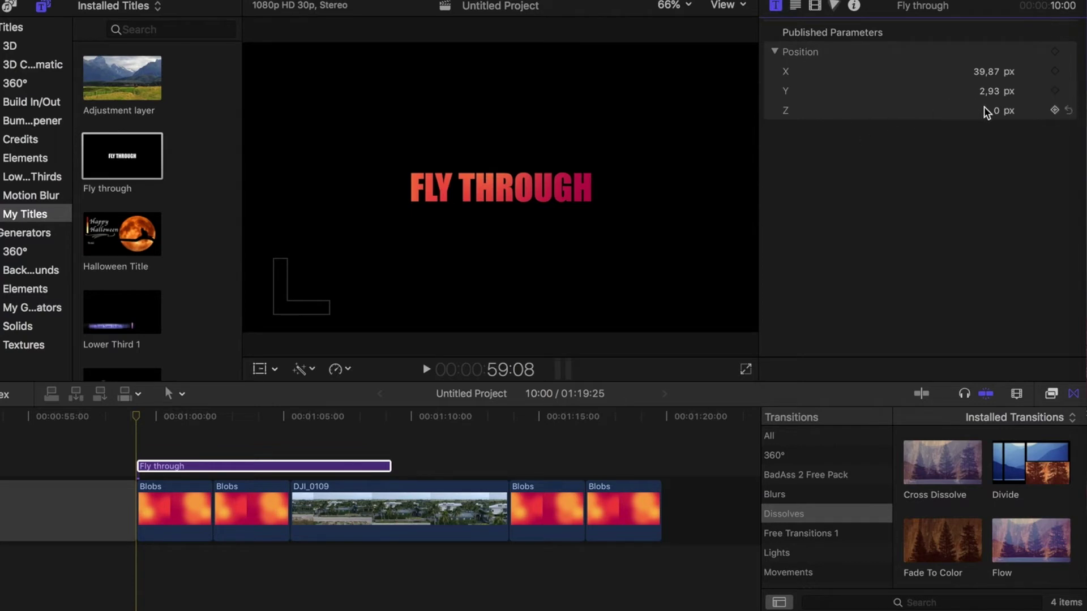
{"action": "left_click", "coordinate": [1054, 51]}
Move the playhead to 1:07:18 within the Fly through title
{"action": "left_click", "coordinate": [147, 466]}
{"action": "left_click", "coordinate": [263, 416]}
{"action": "left_click", "coordinate": [389, 420]}
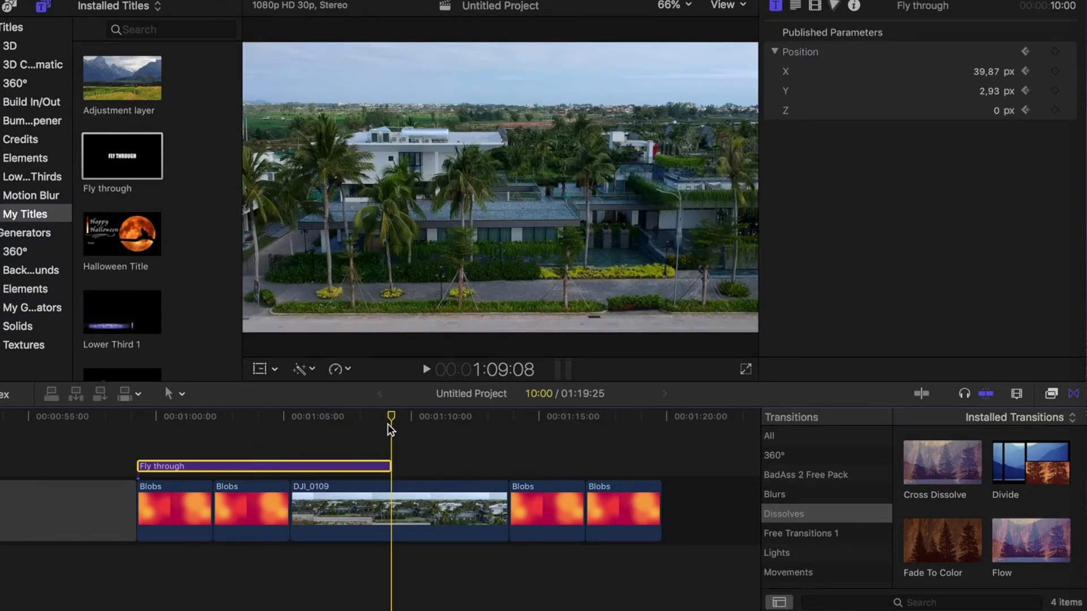
{"action": "key", "text": "s"}
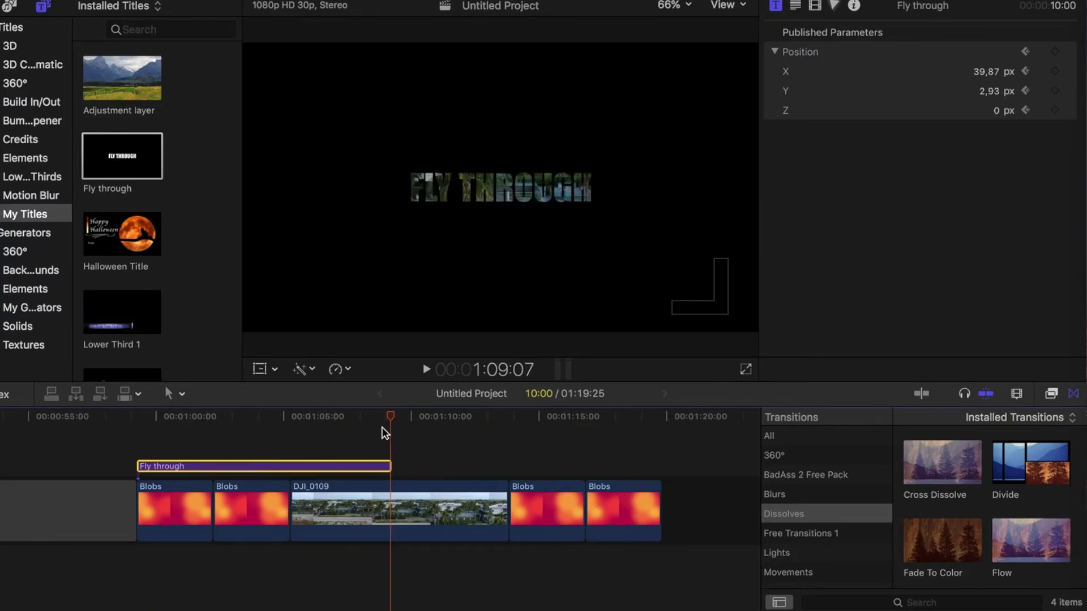
{"action": "left_click_drag", "start_coordinate": [391, 416], "coordinate": [341, 417]}
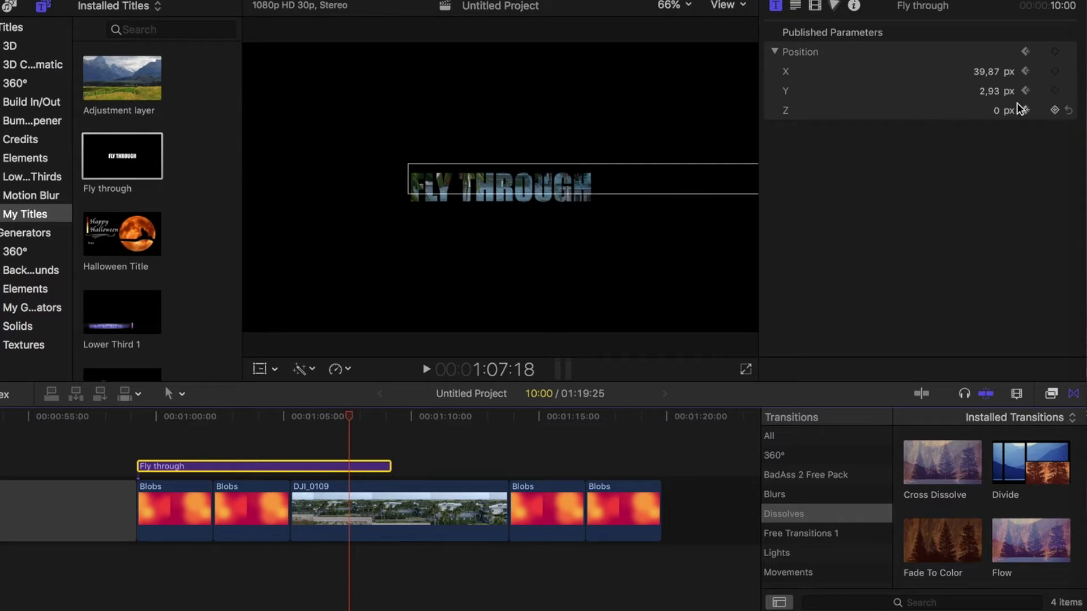
Raise the title's Z Position to 214,24 px so it flies past the camera into the drone footage
{"action": "left_click_drag", "start_coordinate": [997, 113], "coordinate": [1073, 114]}
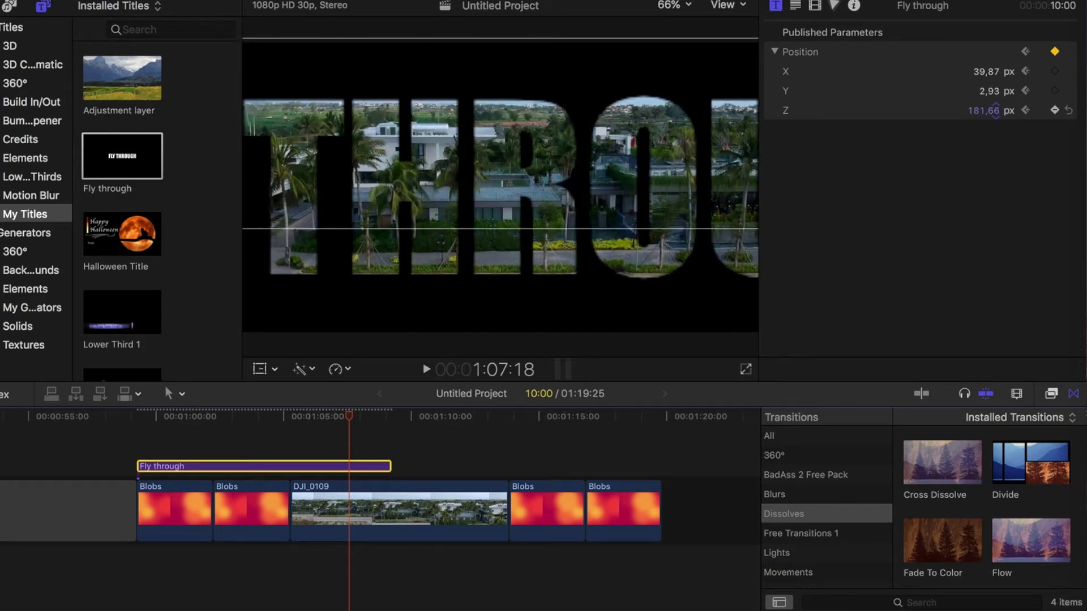
{"action": "left_click_drag", "start_coordinate": [995, 111], "coordinate": [984, 69]}
{"action": "mouse_move", "coordinate": [978, 110]}
{"action": "left_mouse_down"}
{"action": "mouse_move", "coordinate": [979, 68]}
{"action": "mouse_move", "coordinate": [983, 110]}
{"action": "left_mouse_up"}
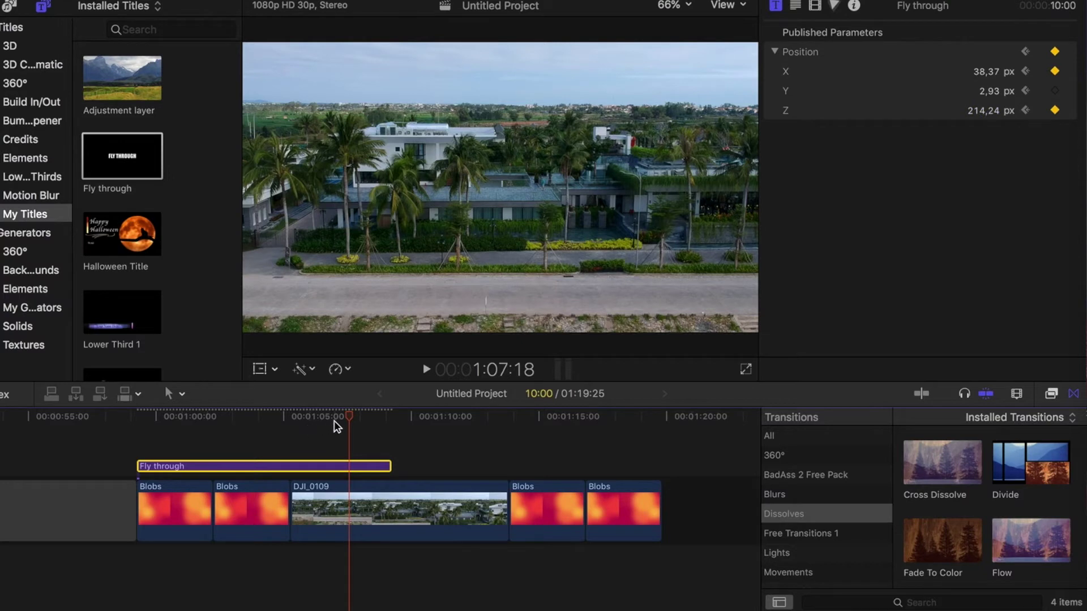
Play the fly-through animation from the title's start until the title clears
{"action": "left_click_drag", "start_coordinate": [351, 419], "coordinate": [137, 419]}
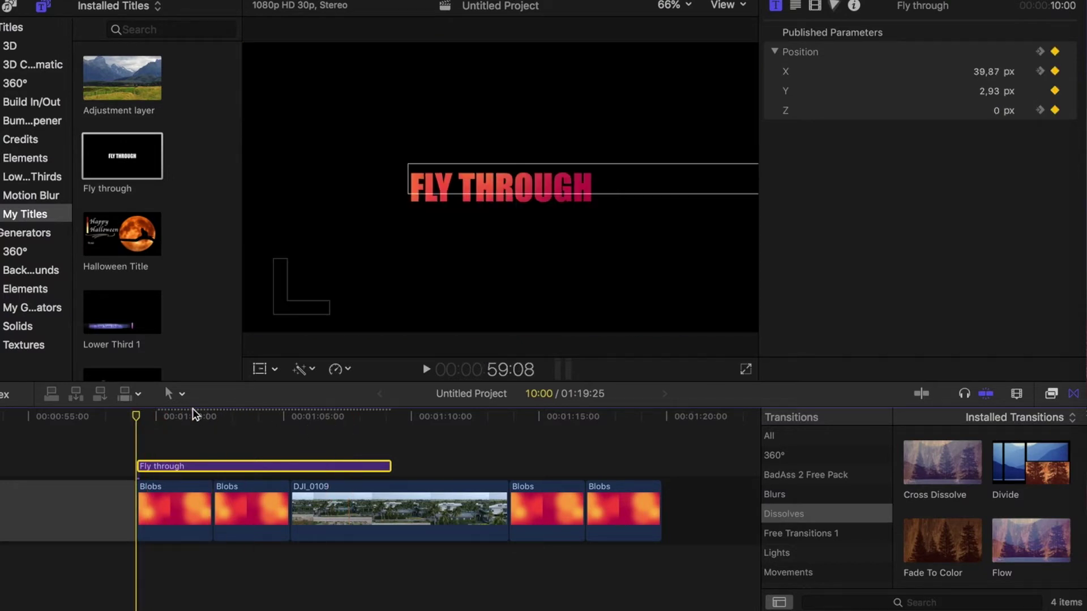
{"action": "left_click", "coordinate": [427, 370]}
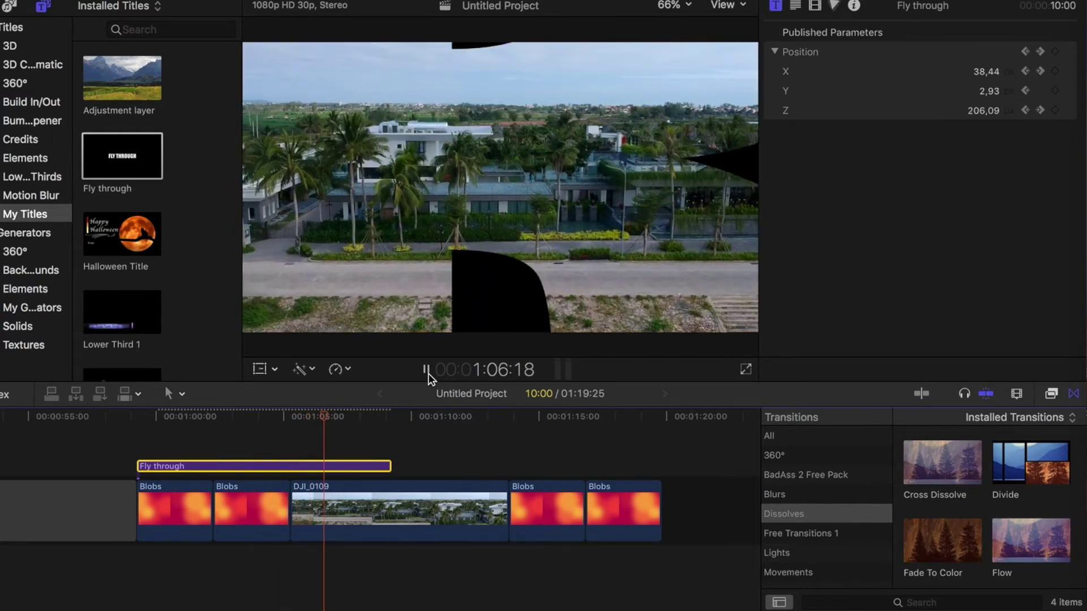
{"action": "left_click", "coordinate": [426, 371]}
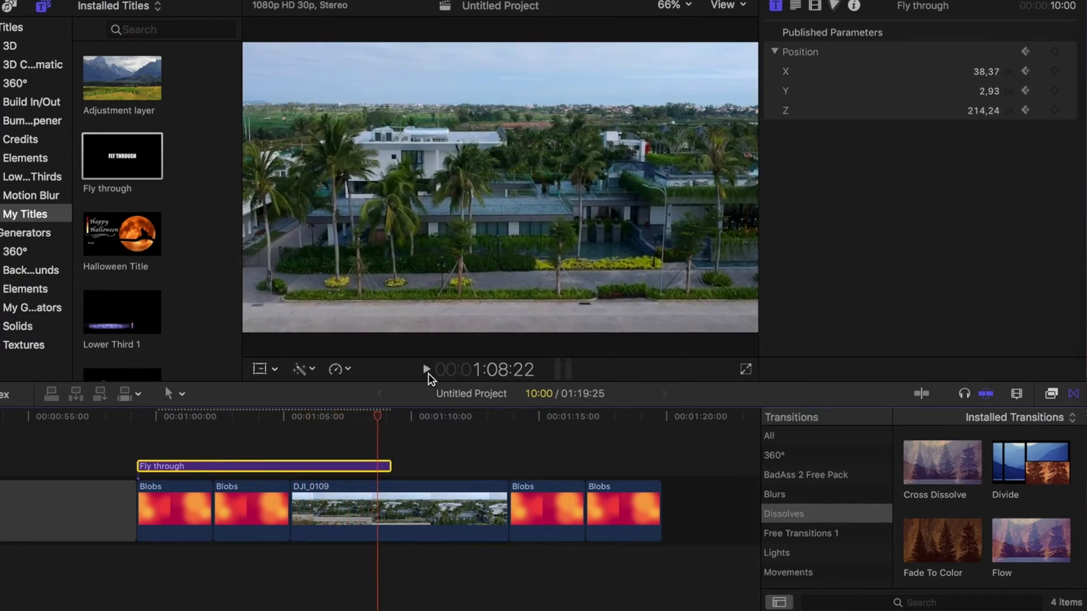
Drop Cross Dissolves between the two opening Blobs clips and between the second Blobs and DJI_0109
{"action": "left_click_drag", "start_coordinate": [933, 459], "coordinate": [211, 506]}
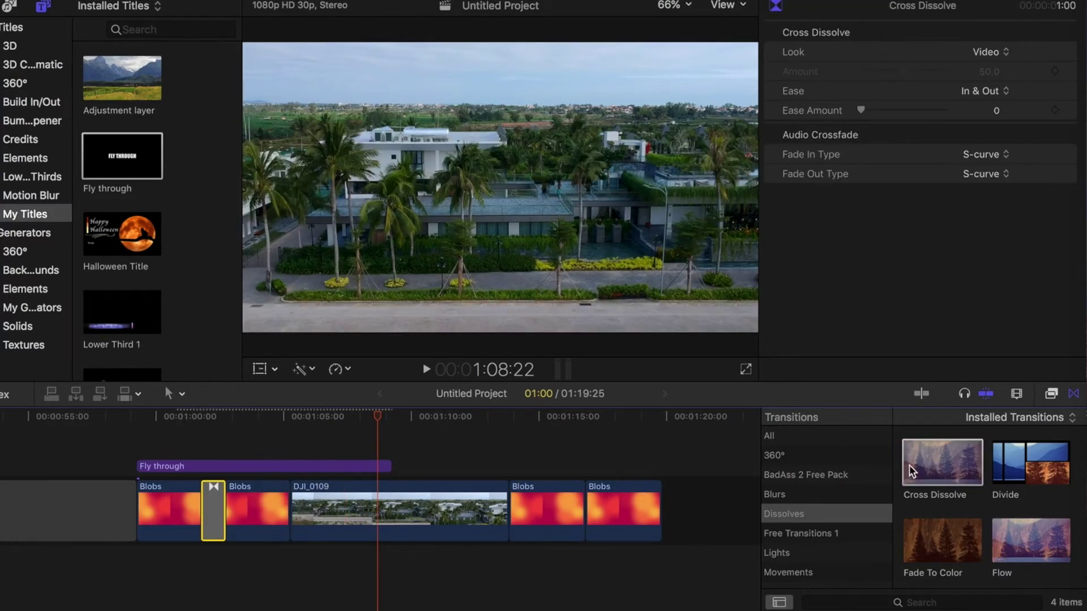
{"action": "left_click_drag", "start_coordinate": [909, 465], "coordinate": [324, 520]}
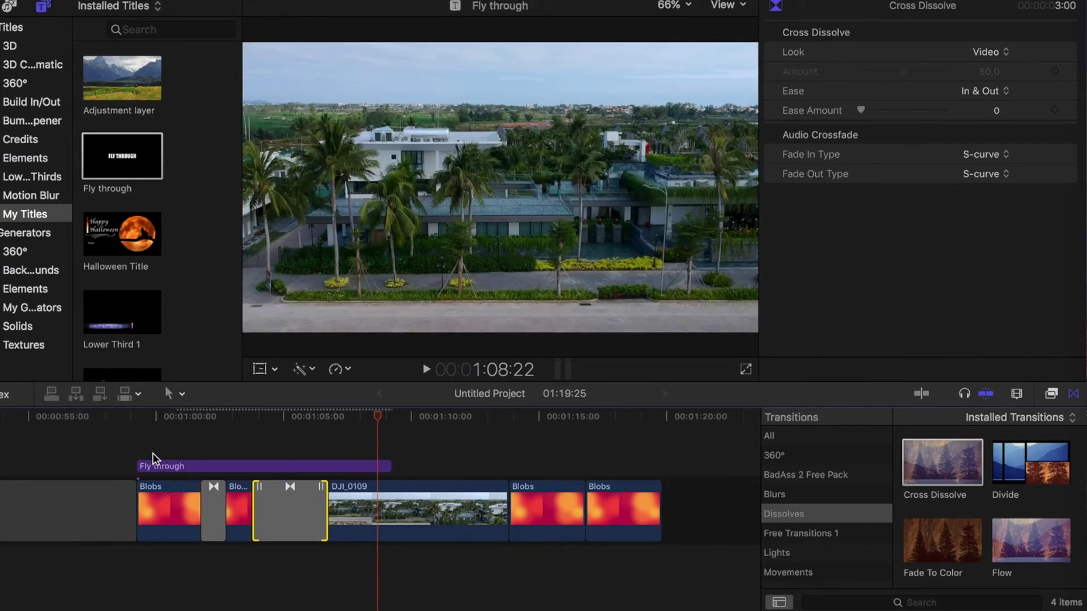
Deselect the transition and play the opening title until it reveals the DJI_0109 footage
{"action": "left_click", "coordinate": [139, 439]}
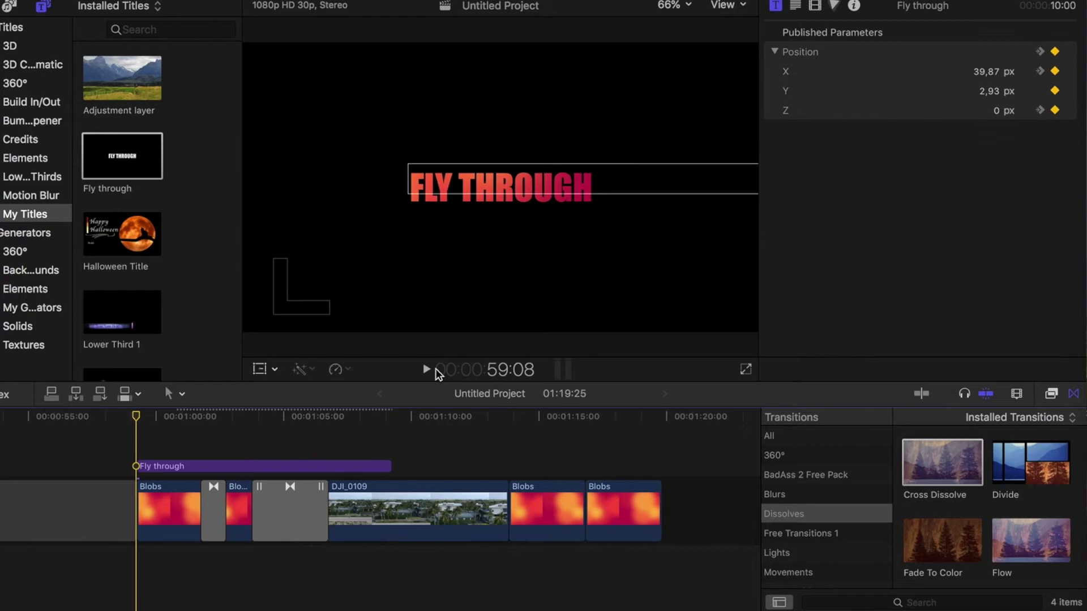
{"action": "left_click", "coordinate": [426, 369]}
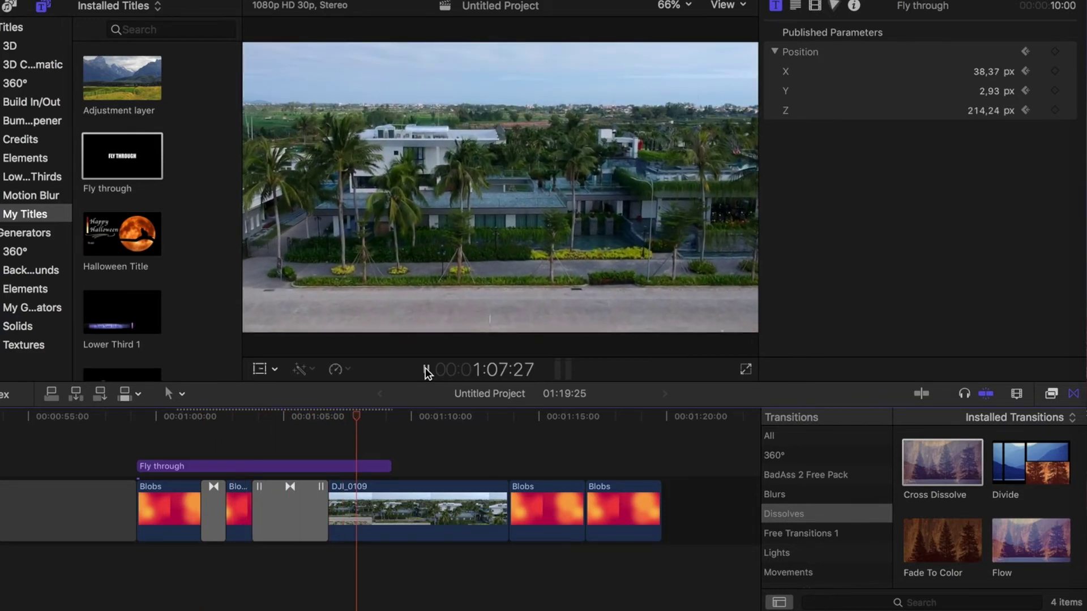
{"action": "left_click", "coordinate": [426, 369]}
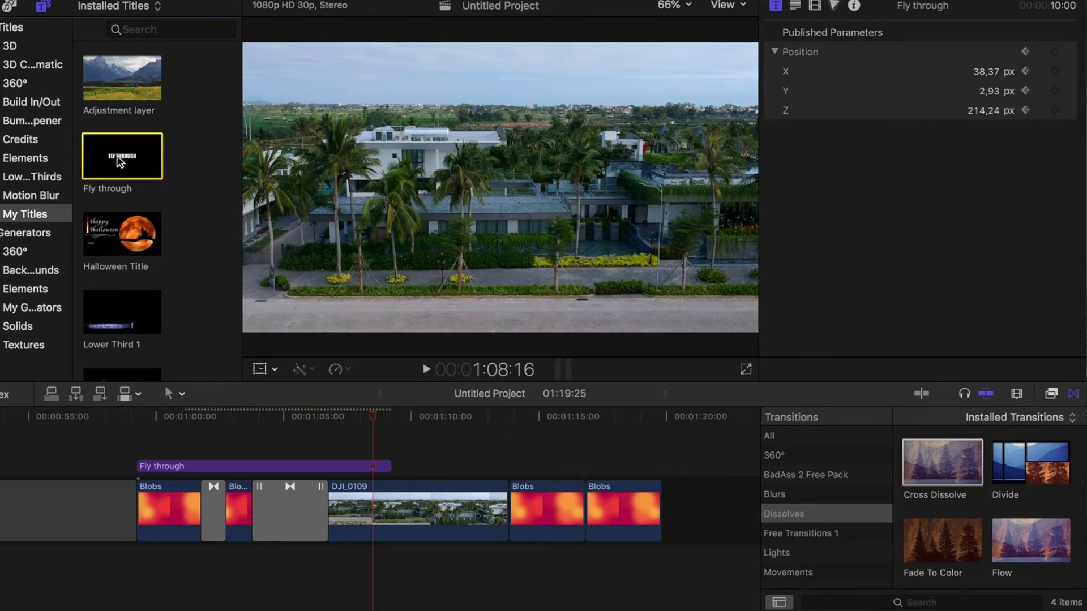
Add a second Fly through title over the closing Blobs, retype it as THE END, nudge it right
{"action": "left_click_drag", "start_coordinate": [120, 161], "coordinate": [410, 467]}
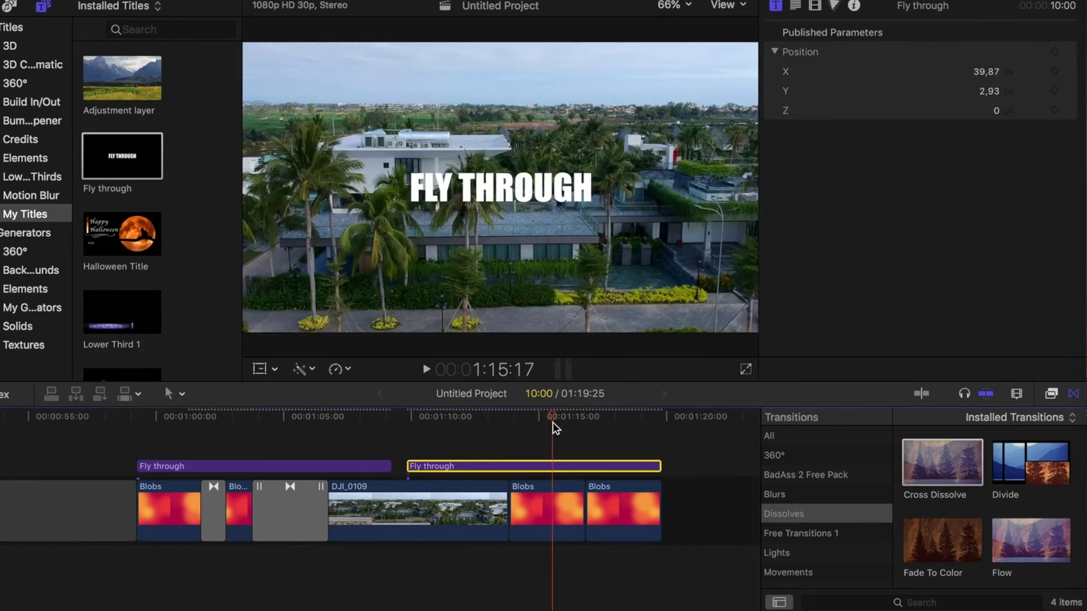
{"action": "left_click", "coordinate": [552, 466]}
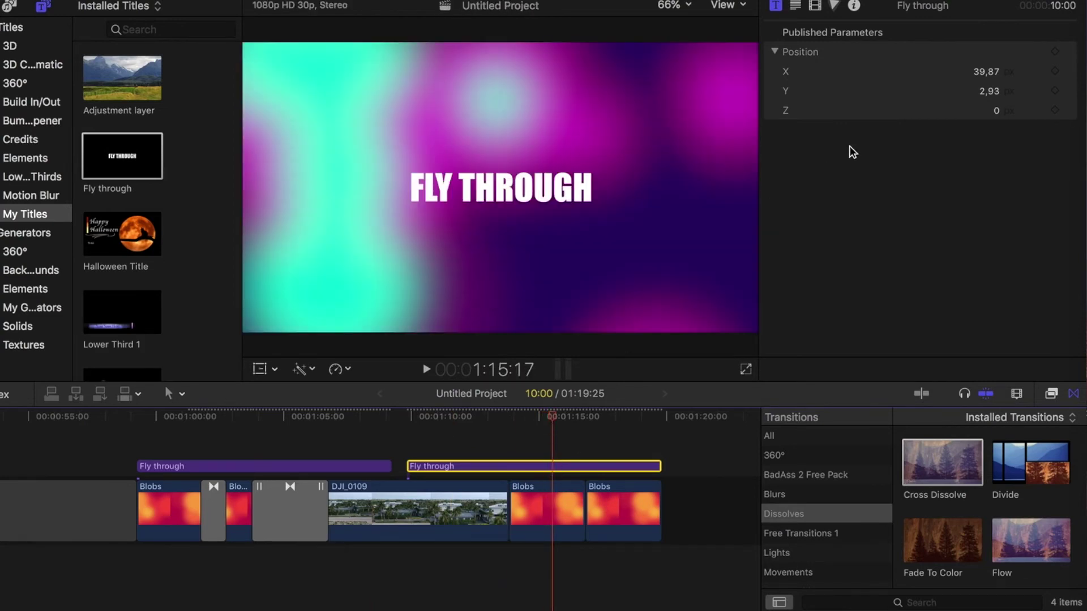
{"action": "left_click", "coordinate": [815, 5]}
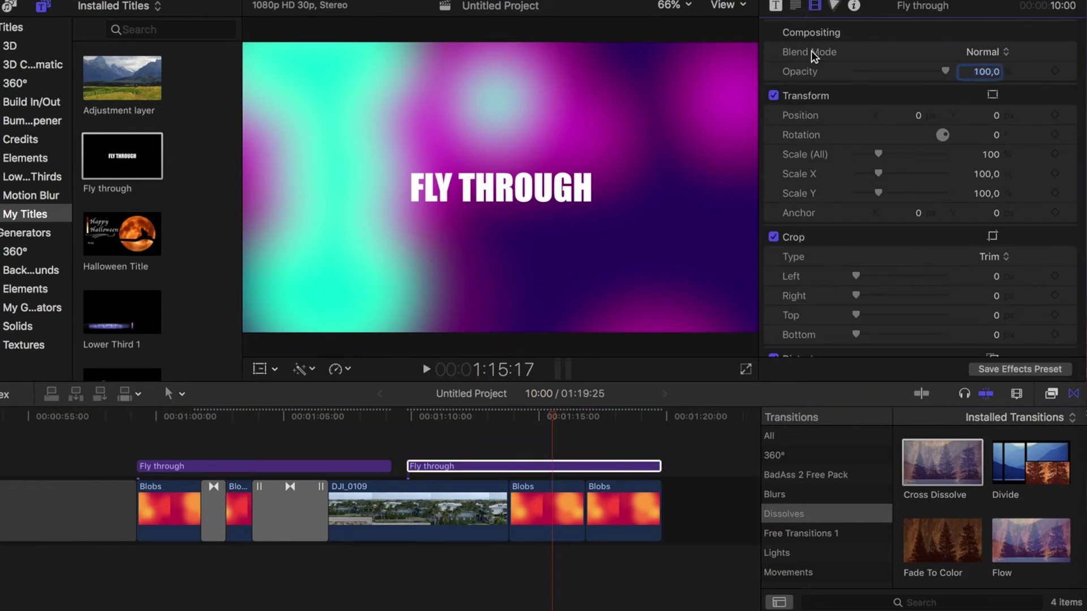
{"action": "key", "text": "ctrl+shift+Tab"}
{"action": "triple_click", "coordinate": [847, 83]}
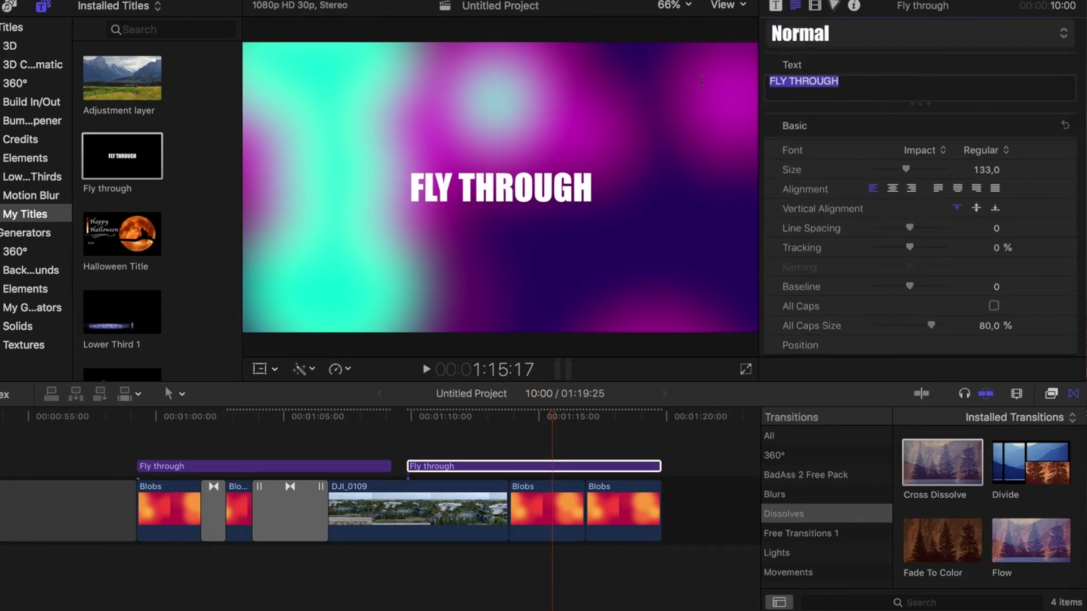
{"action": "type", "text": "The"}
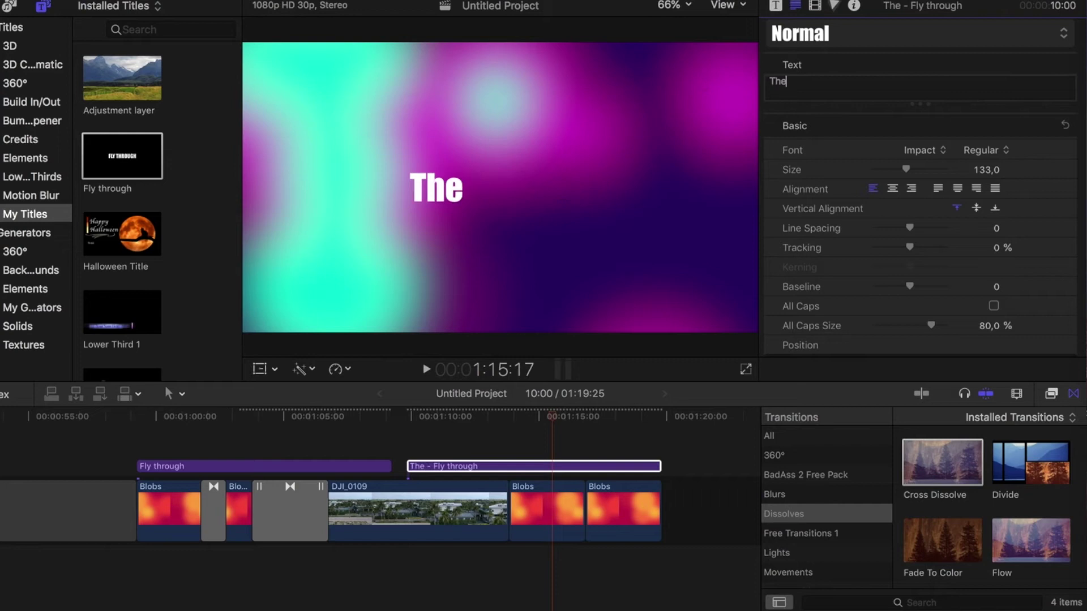
{"action": "key", "text": "BackSpace"}
{"action": "key", "text": "BackSpace"}
{"action": "key", "text": "BackSpace"}
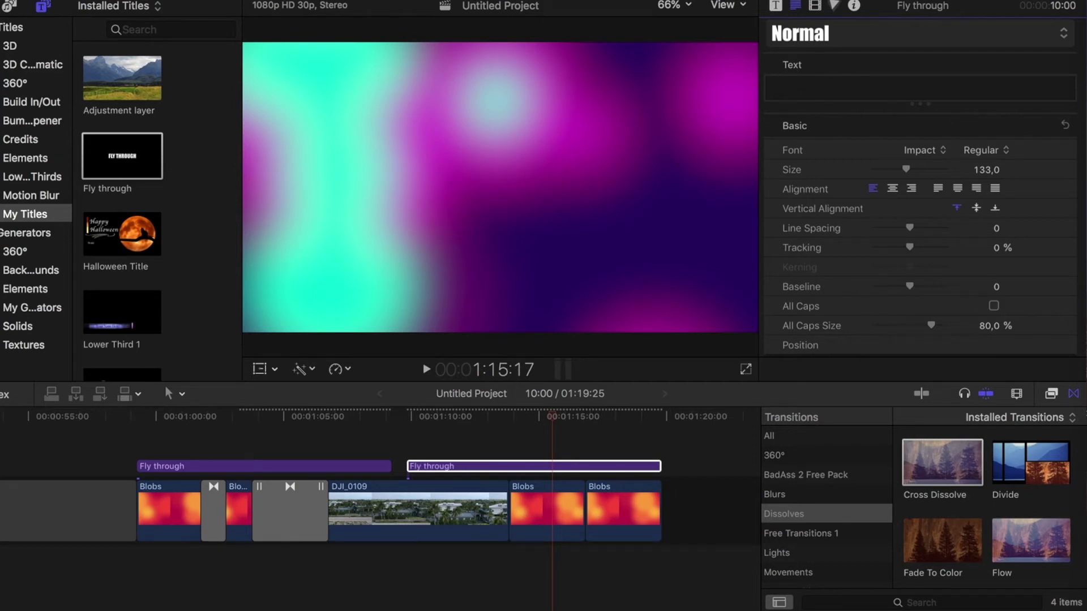
{"action": "type", "text": "THE "}
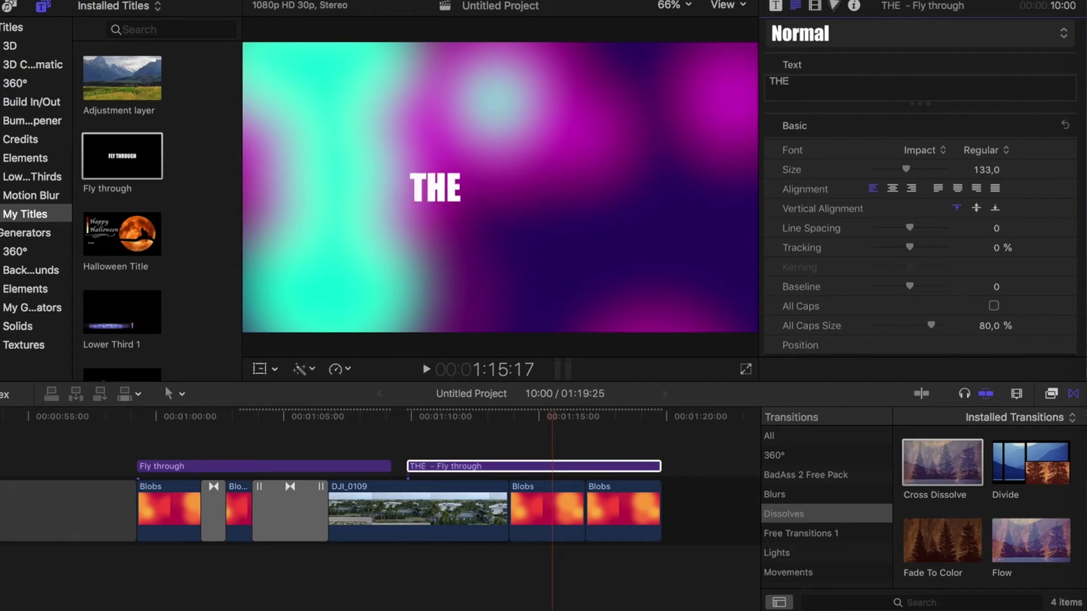
{"action": "type", "text": "END"}
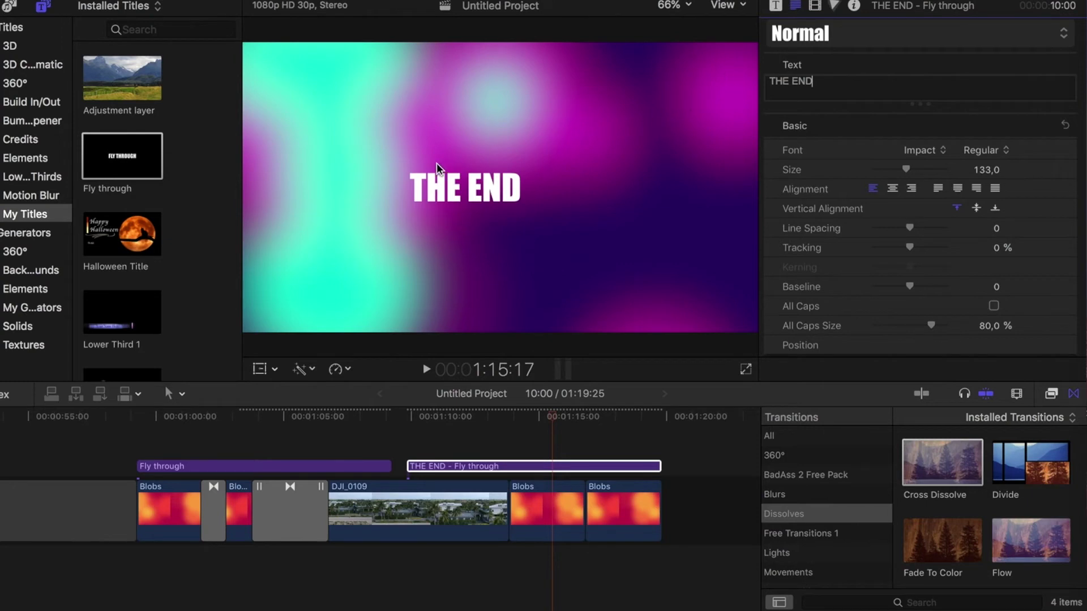
{"action": "left_click_drag", "start_coordinate": [449, 191], "coordinate": [498, 190]}
Set THE END title's Blend Mode to Stencil Alpha and check the project's last frames
{"action": "left_click", "coordinate": [584, 466]}
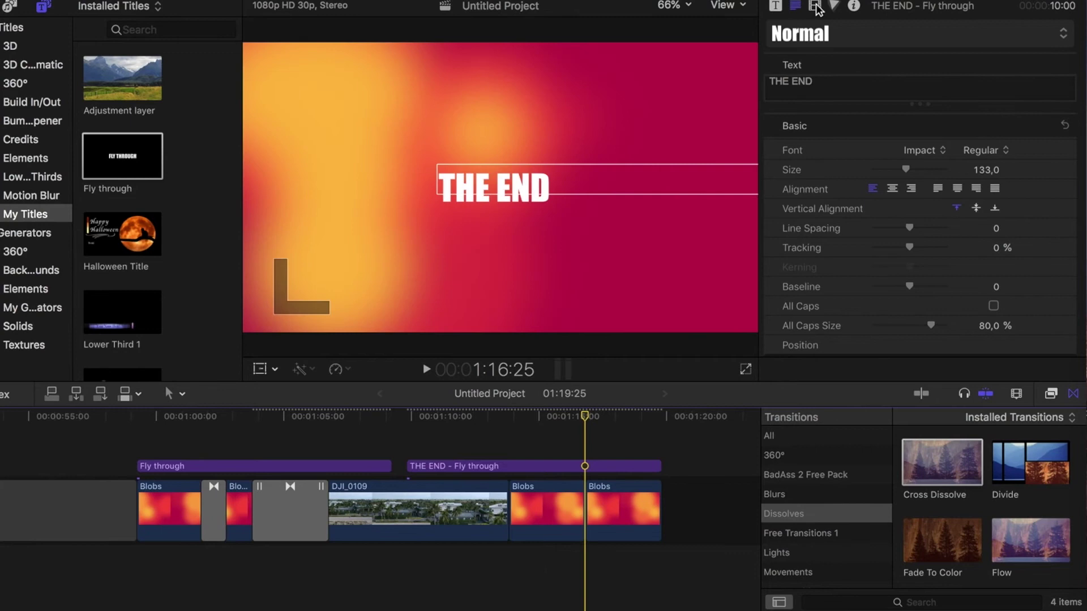
{"action": "left_click", "coordinate": [815, 6]}
{"action": "left_click", "coordinate": [989, 53]}
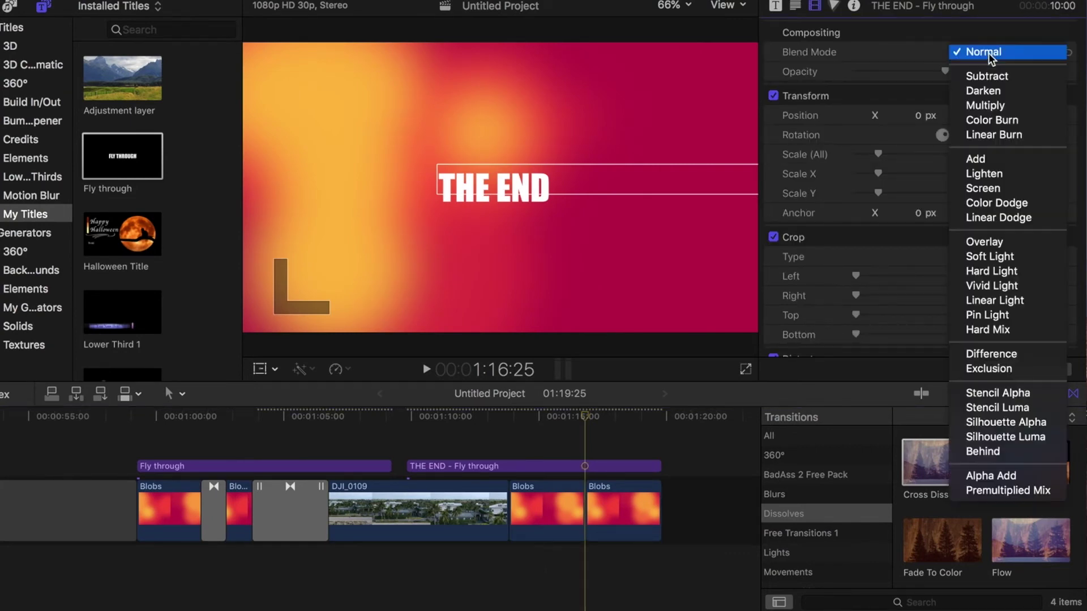
{"action": "left_click", "coordinate": [977, 393]}
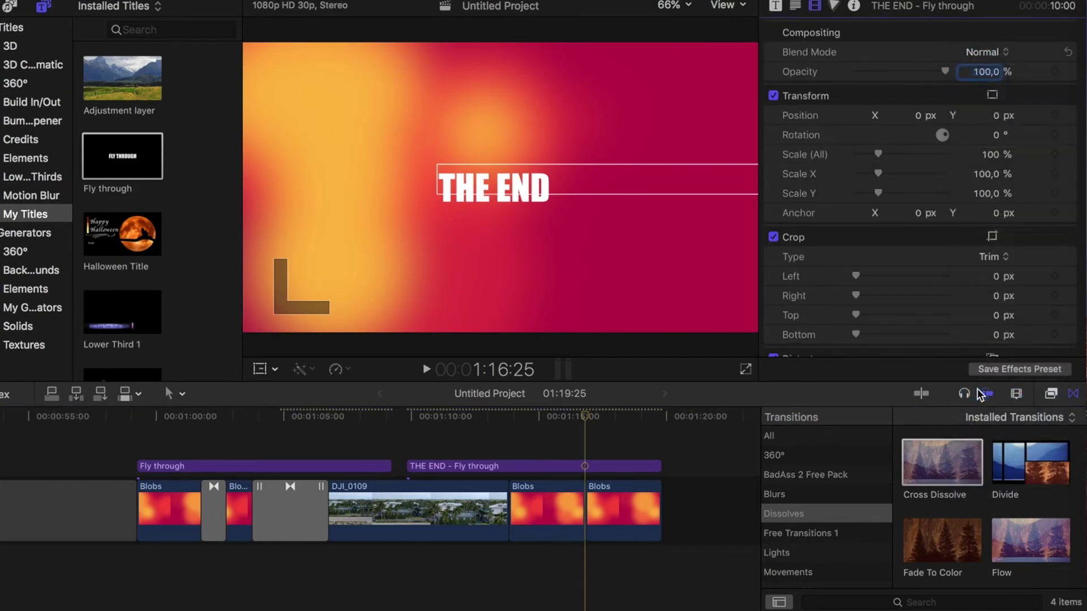
{"action": "left_click", "coordinate": [640, 467]}
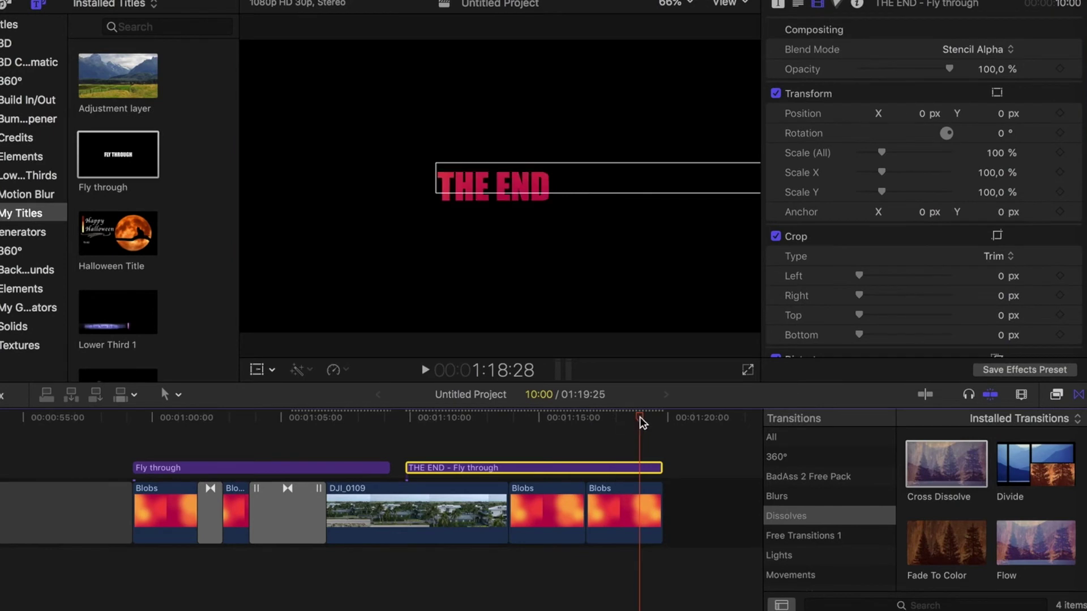
{"action": "left_click_drag", "start_coordinate": [640, 417], "coordinate": [657, 419]}
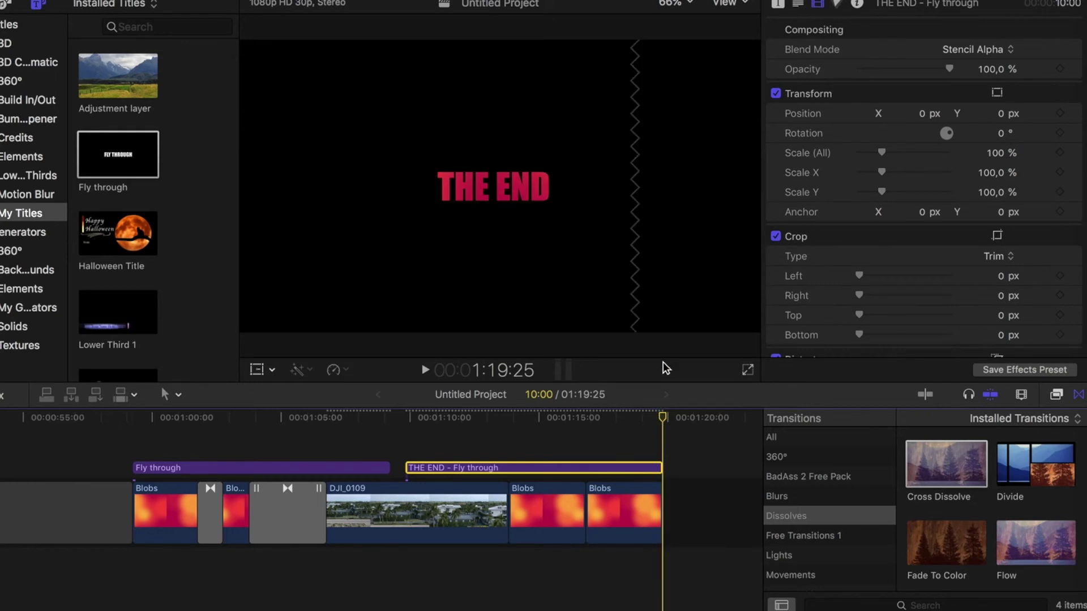
Keyframe THE END title's Position at its start and move the playhead to 1:11:18
{"action": "left_click", "coordinate": [777, 6]}
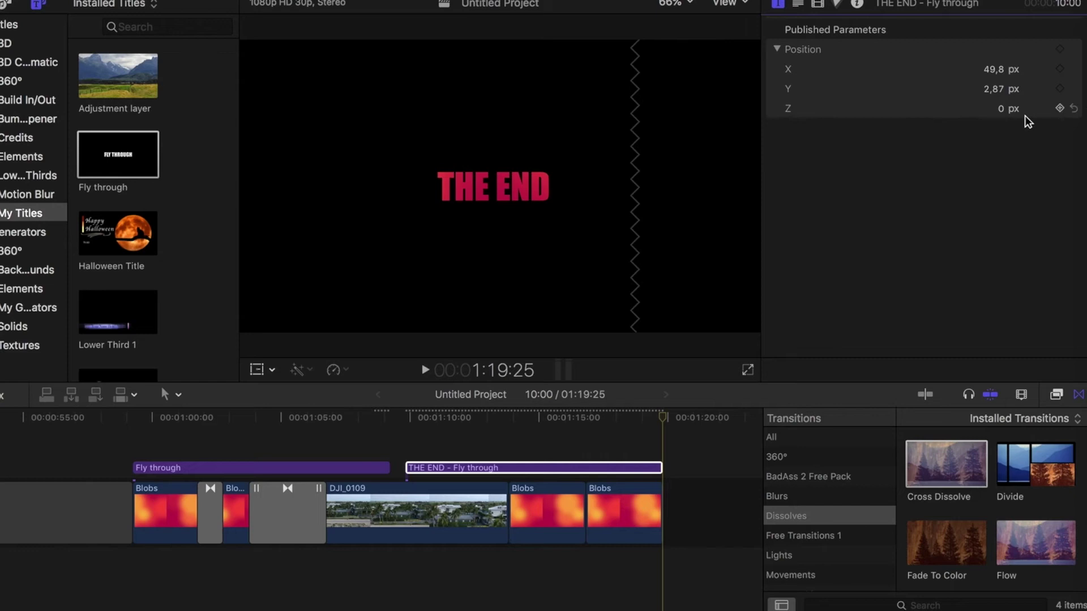
{"action": "left_click", "coordinate": [1058, 50]}
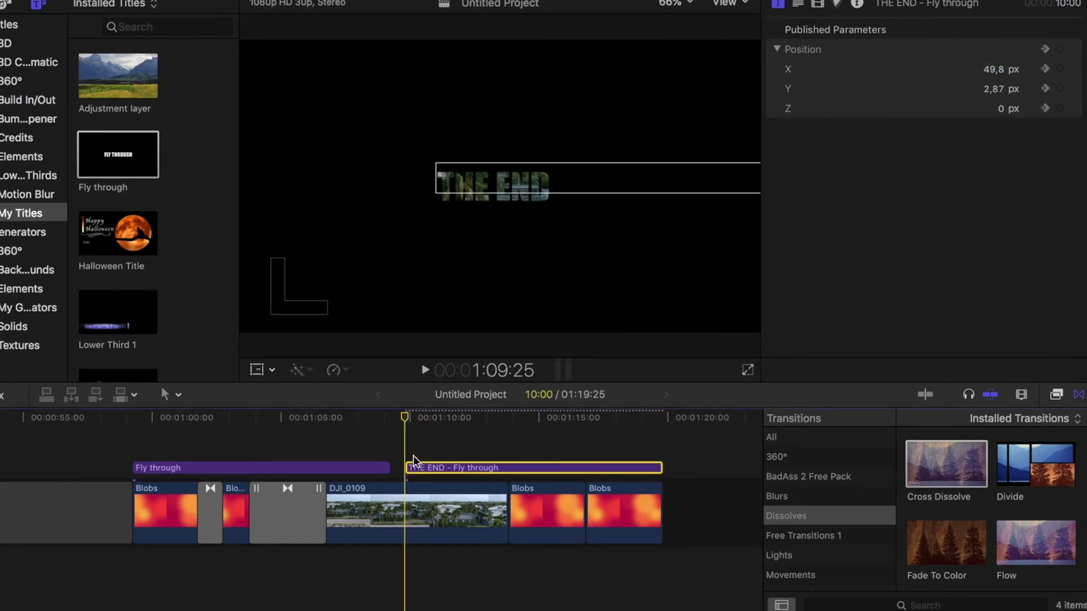
{"action": "left_click", "coordinate": [447, 458]}
{"action": "left_click", "coordinate": [450, 457]}
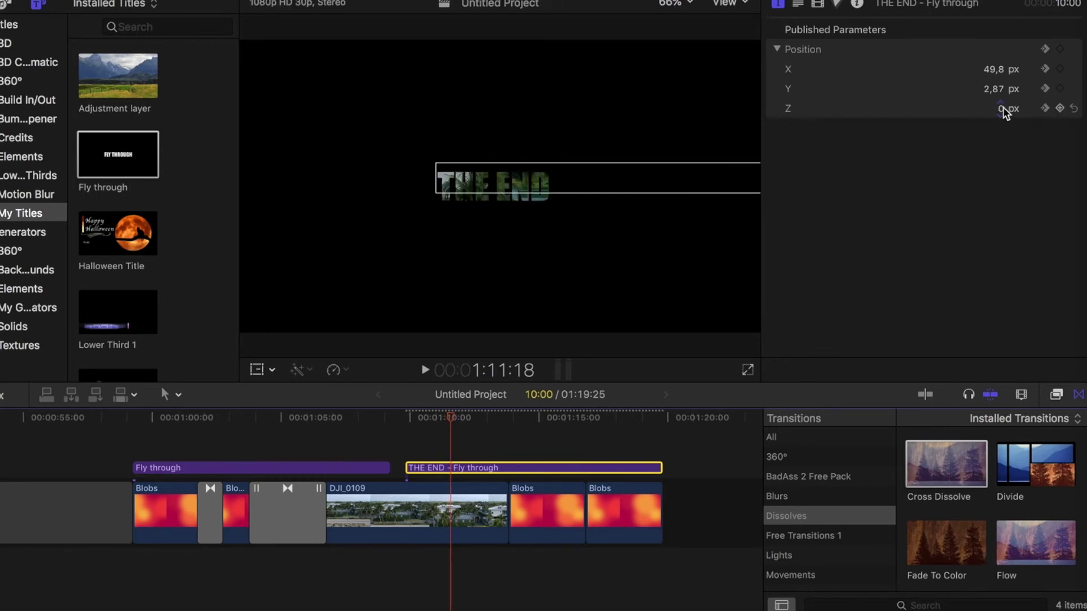
Set THE END title's Z to 211,19 px and X to 48,84 so it flies past the camera
{"action": "left_click_drag", "start_coordinate": [1003, 107], "coordinate": [1086, 107]}
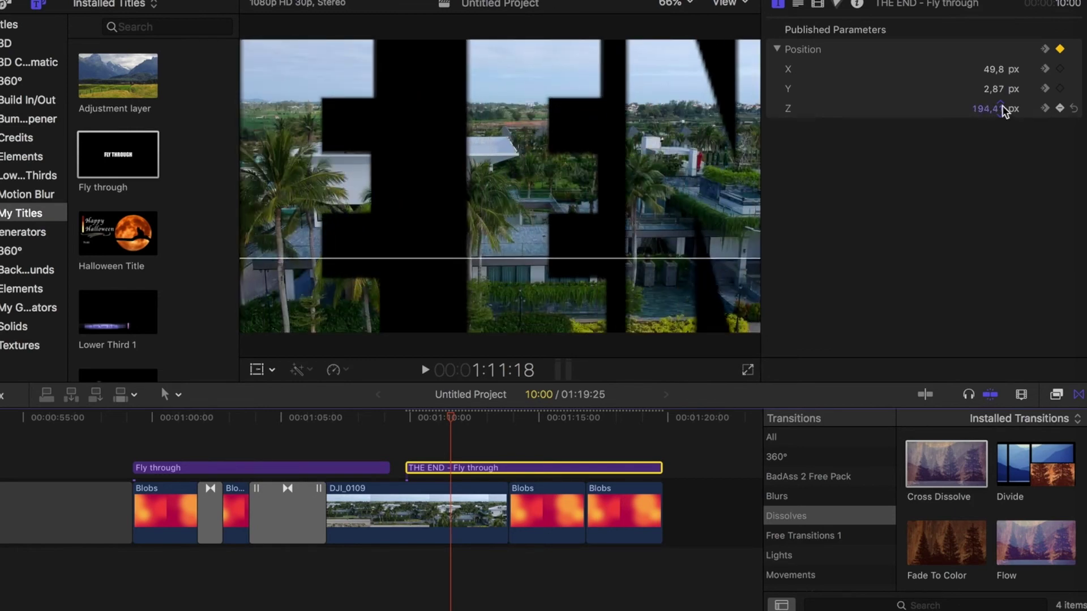
{"action": "left_click_drag", "start_coordinate": [999, 69], "coordinate": [992, 69]}
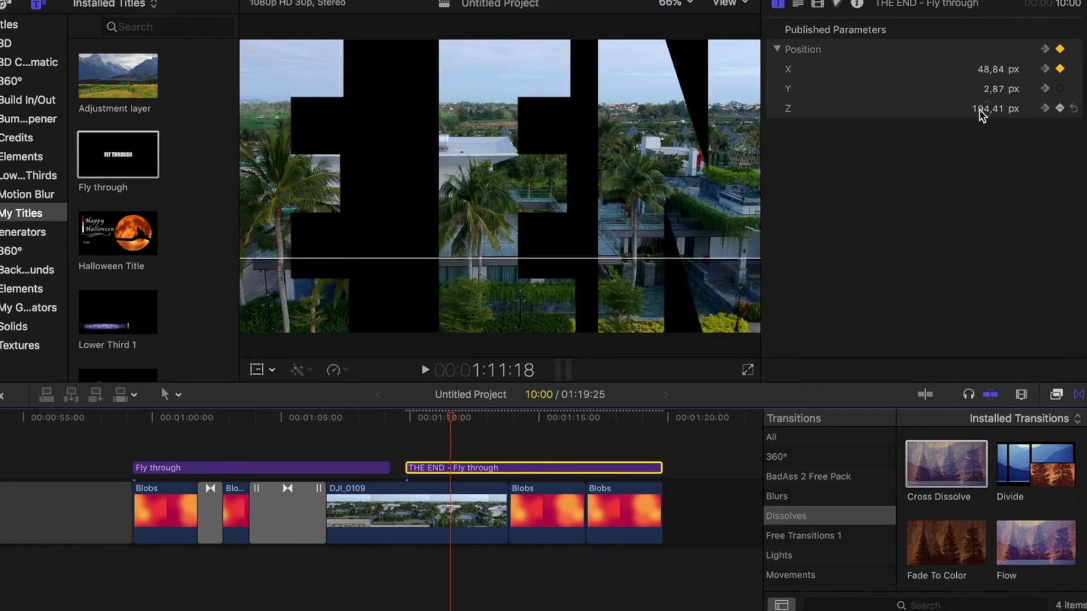
{"action": "left_click_drag", "start_coordinate": [983, 110], "coordinate": [979, 110]}
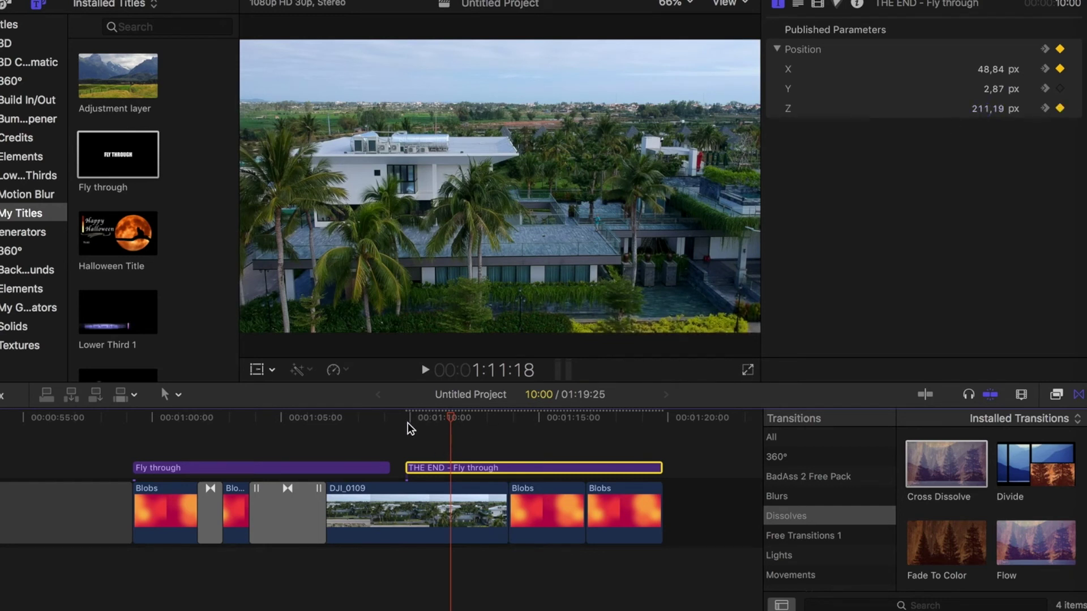
Add Cross Dissolves after DJI_0109 and between the last Blobs clips, stretching the first to 3 seconds
{"action": "left_click_drag", "start_coordinate": [957, 443], "coordinate": [511, 511]}
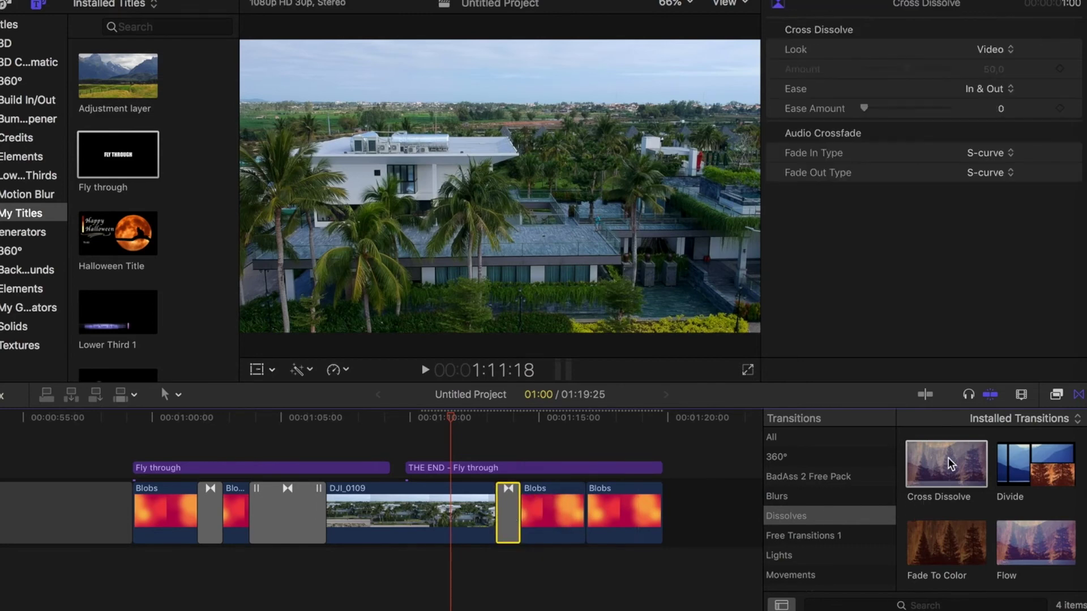
{"action": "left_click_drag", "start_coordinate": [948, 459], "coordinate": [569, 511]}
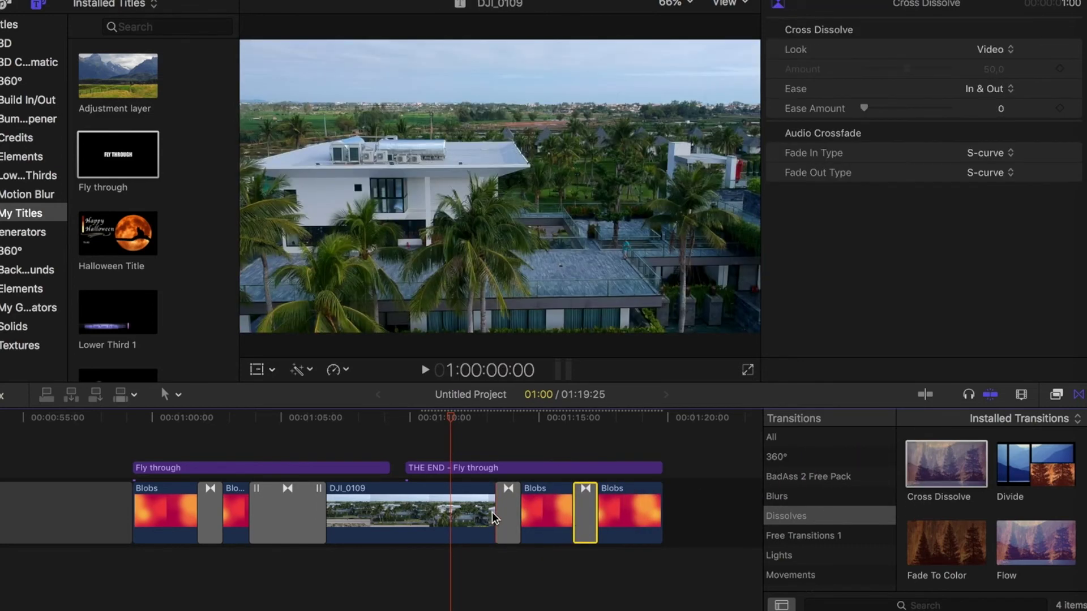
{"action": "left_click_drag", "start_coordinate": [497, 517], "coordinate": [473, 514]}
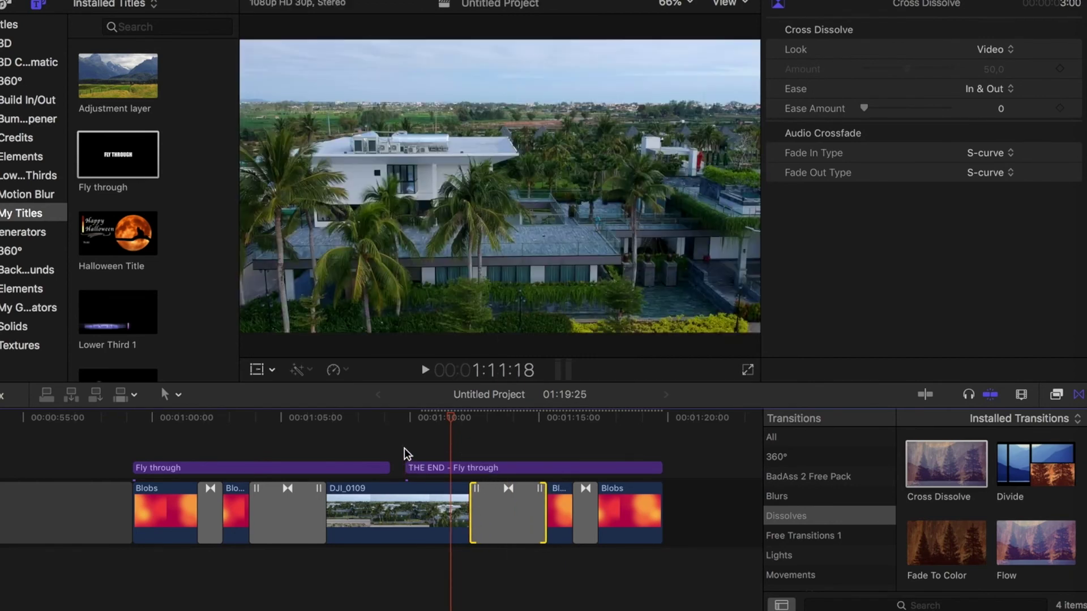
{"action": "left_click", "coordinate": [404, 447]}
{"action": "left_click", "coordinate": [424, 370]}
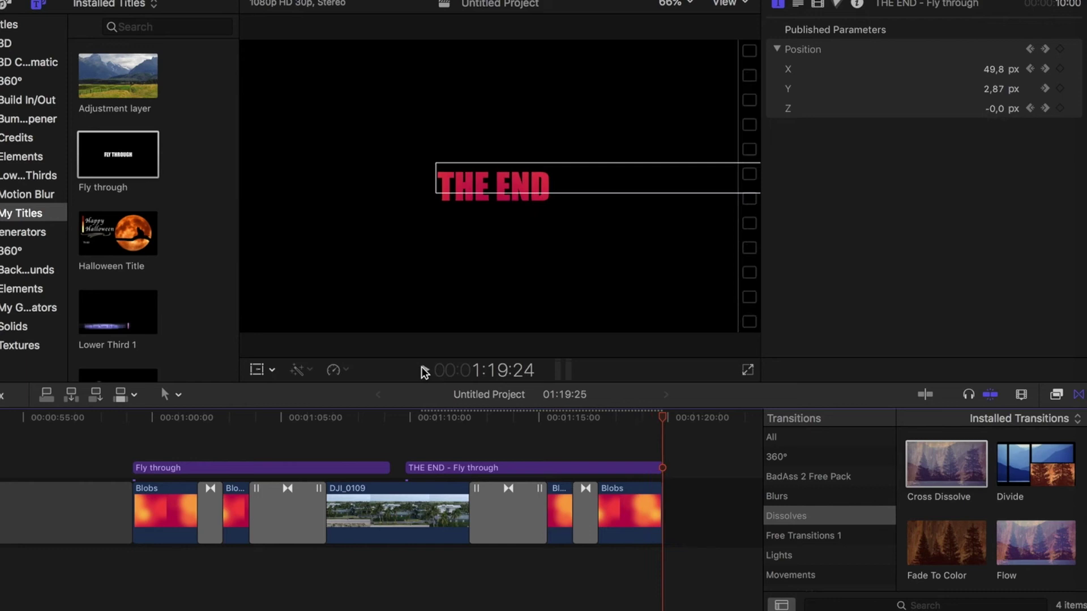
{"action": "left_click", "coordinate": [382, 415]}
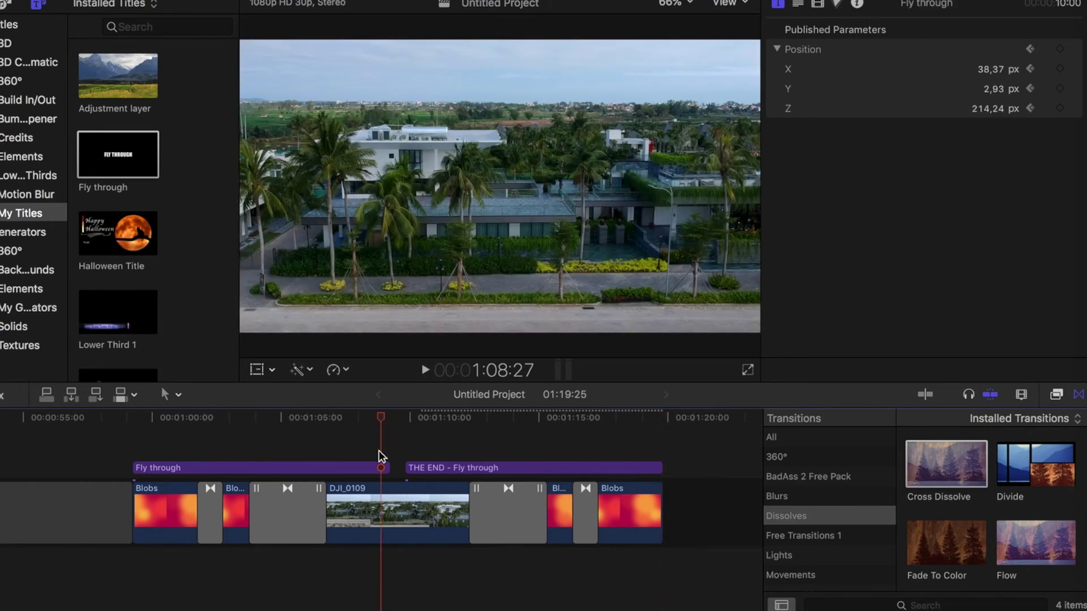